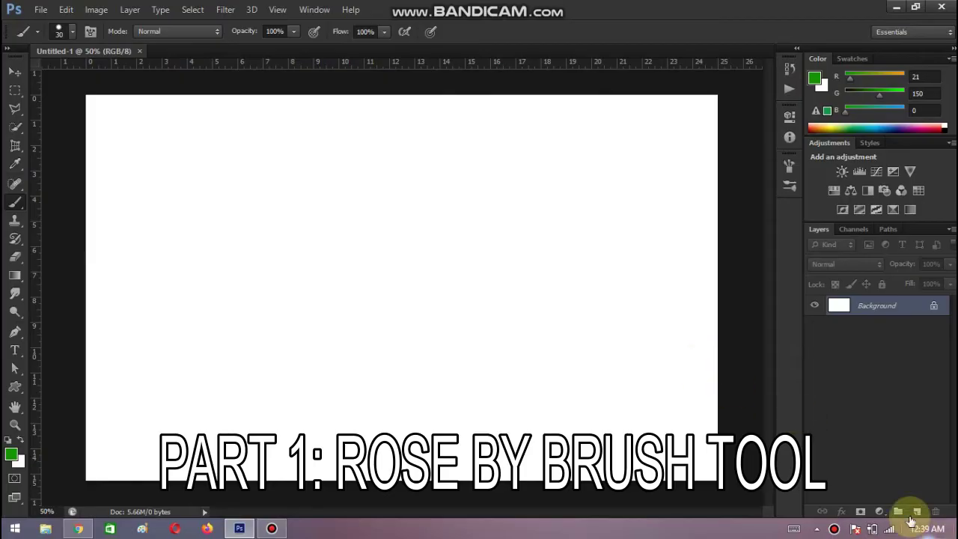
Add an empty Layer 1, set the foreground to red ff0000, and choose a size-10 brush
click(897, 511)
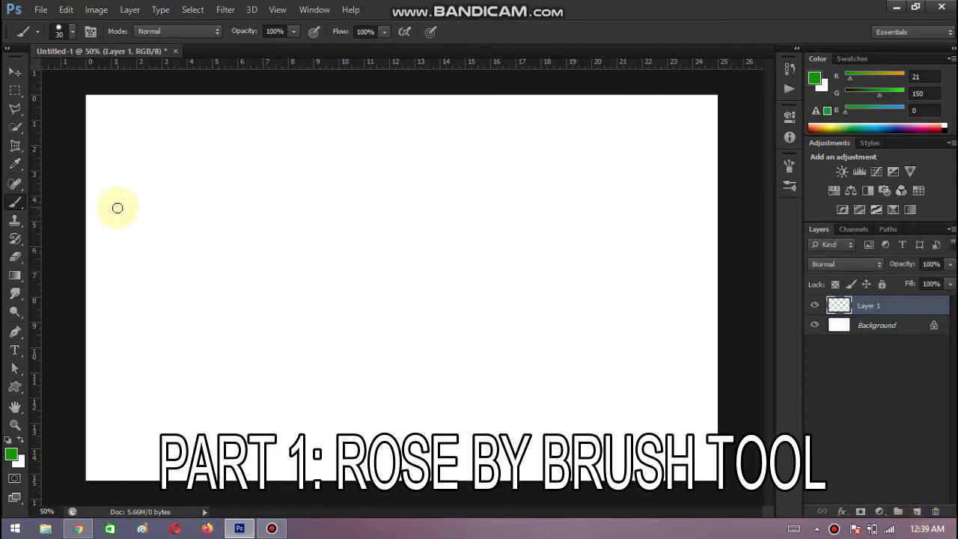
click(11, 453)
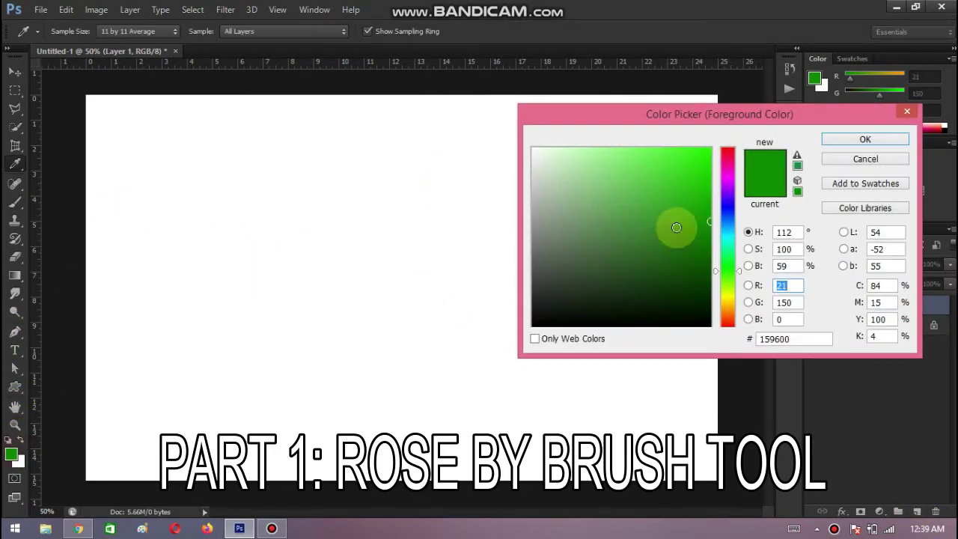
drag(738, 271, 738, 331)
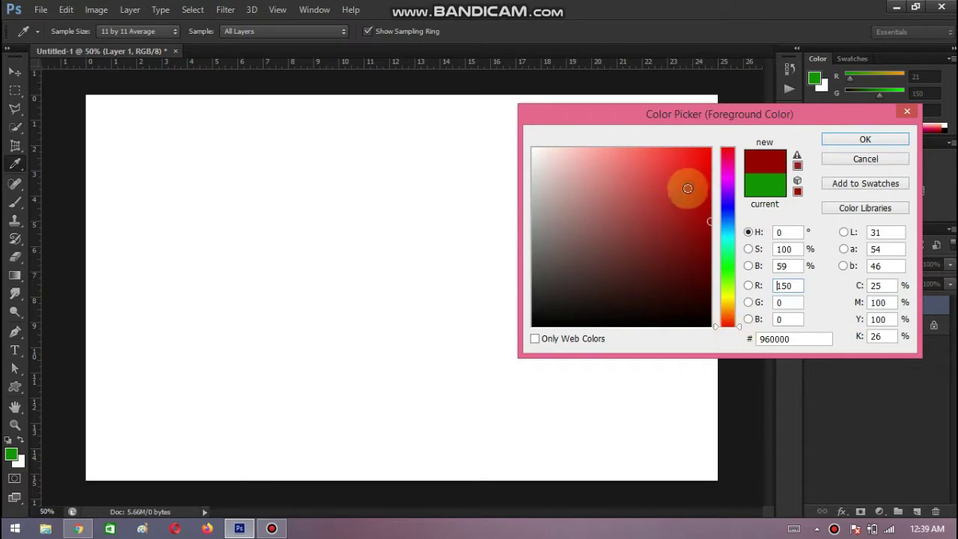
drag(687, 188, 729, 134)
click(874, 137)
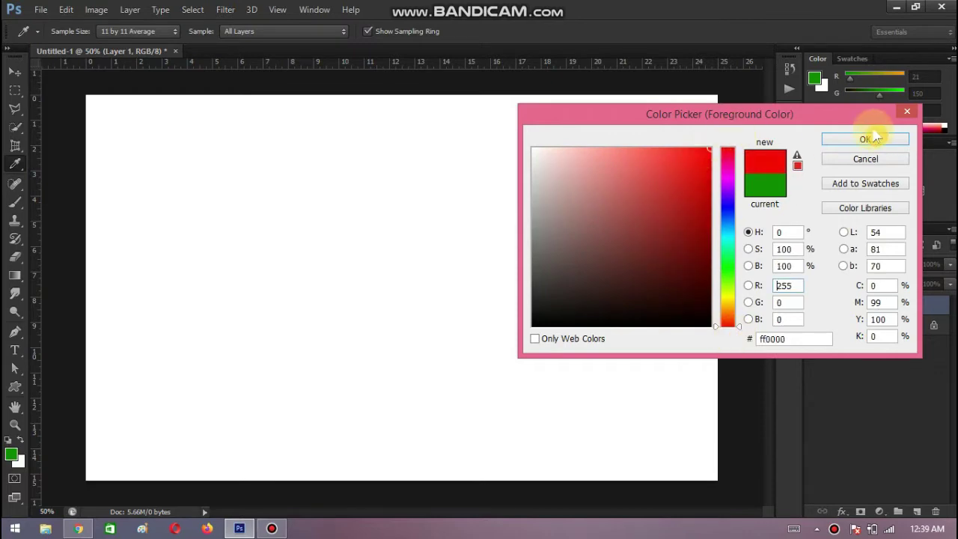
key(b)
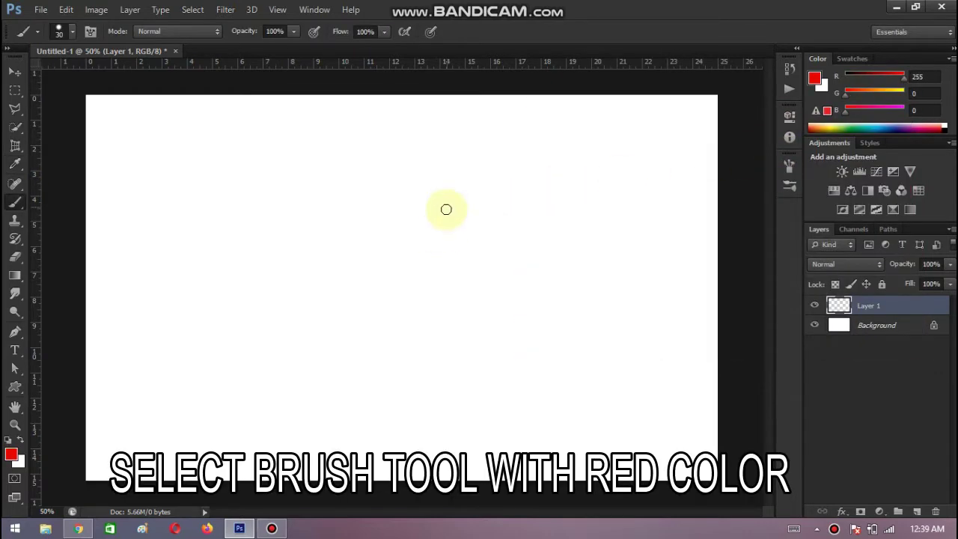
key(bracketleft)
key(bracketleft)
key(bracketleft)
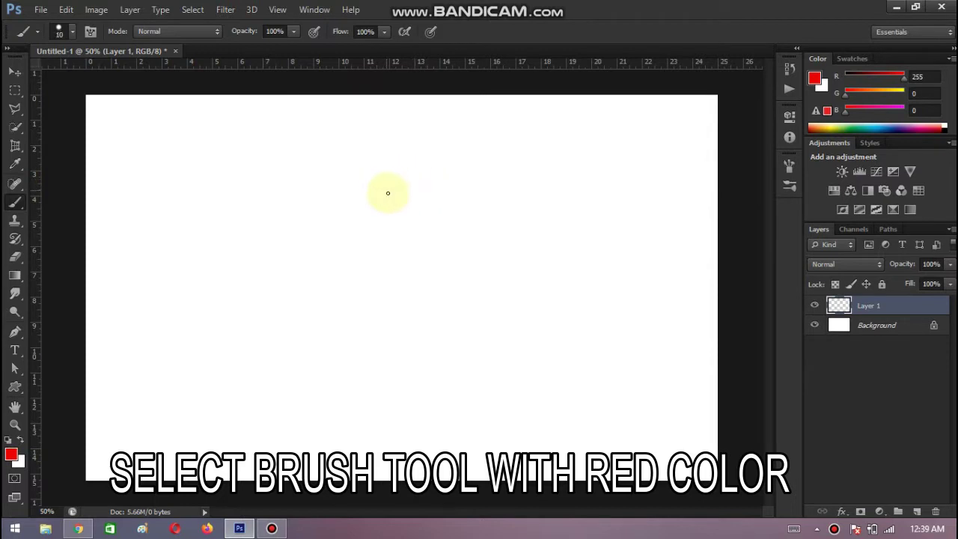
Outline a red petal near the top centre of Layer 1, then fill it solid
click(71, 31)
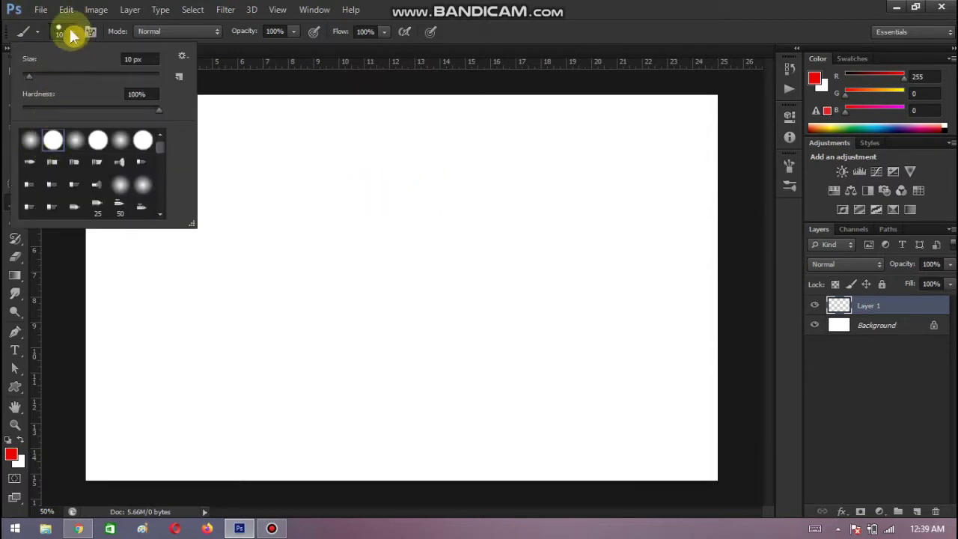
click(71, 33)
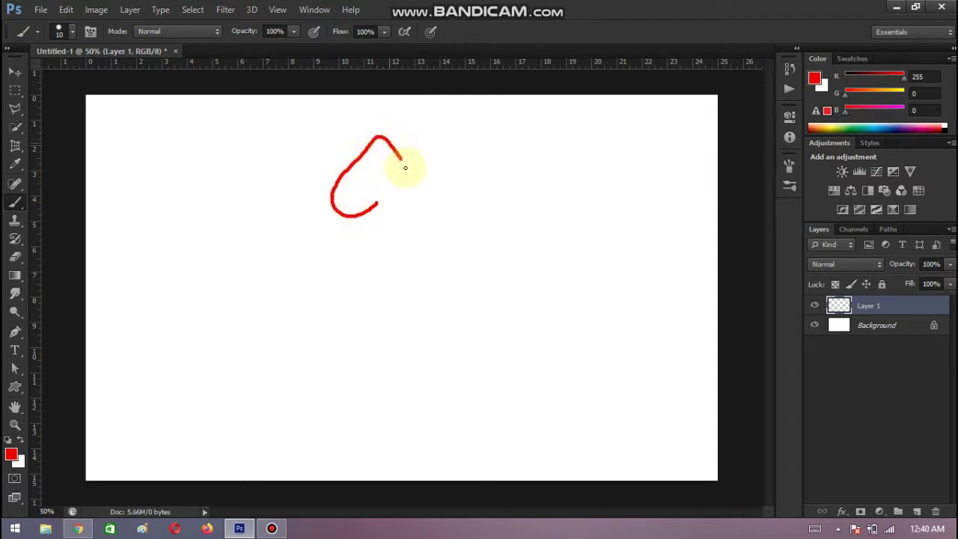
drag(405, 167, 422, 198)
mouse_move(380, 201)
mouse_down()
mouse_move(348, 216)
mouse_move(371, 166)
mouse_up()
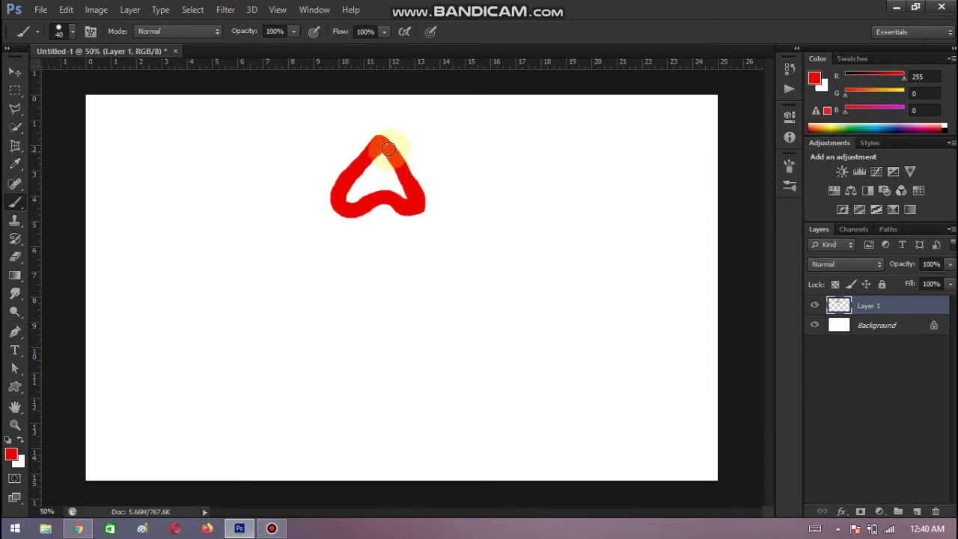
mouse_move(386, 151)
mouse_down()
mouse_move(367, 176)
mouse_move(383, 188)
mouse_move(349, 201)
mouse_up()
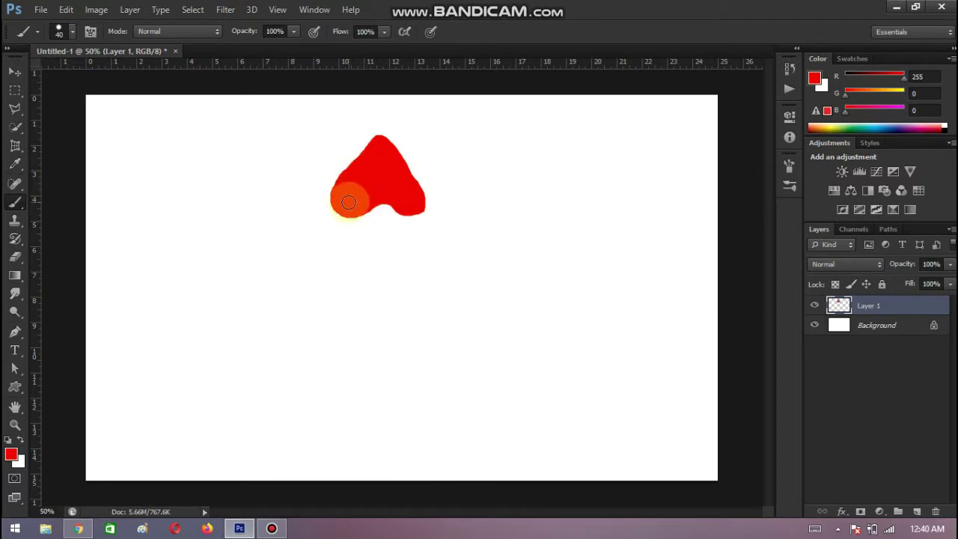
drag(349, 201, 331, 199)
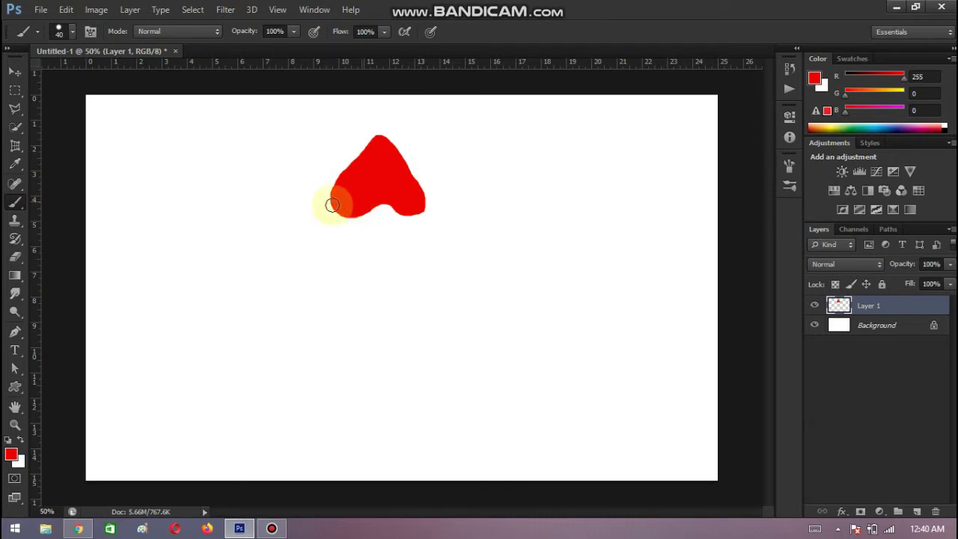
Shade the petal with the Sponge and Dodge tools, then soften its edges with Blur
click(18, 295)
click(19, 313)
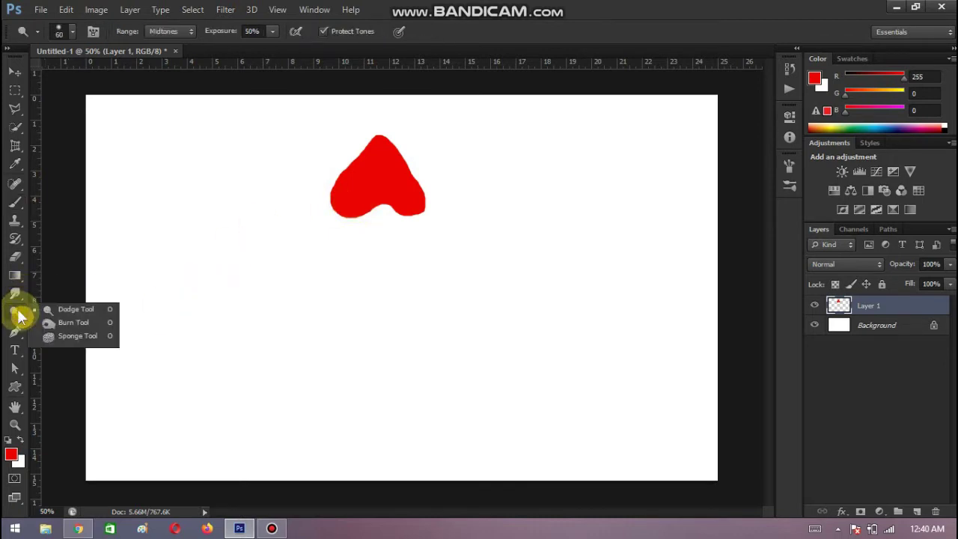
mouse_move(19, 316)
mouse_down()
mouse_move(54, 317)
mouse_move(64, 337)
mouse_up()
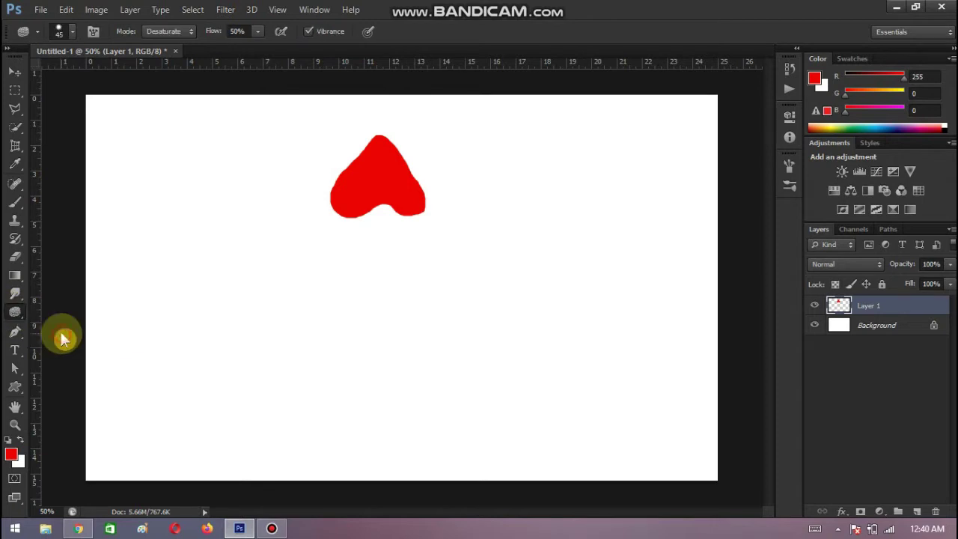
mouse_move(314, 210)
mouse_down()
mouse_move(354, 195)
mouse_move(377, 154)
mouse_move(359, 188)
mouse_move(372, 175)
mouse_move(367, 199)
mouse_move(377, 150)
mouse_move(392, 180)
mouse_move(386, 196)
mouse_move(381, 187)
mouse_move(397, 197)
mouse_move(389, 171)
mouse_move(366, 169)
mouse_move(383, 165)
mouse_move(404, 188)
mouse_move(380, 207)
mouse_move(359, 154)
mouse_move(412, 199)
mouse_move(357, 207)
mouse_move(381, 145)
mouse_move(351, 196)
mouse_move(411, 202)
mouse_move(96, 280)
mouse_move(406, 160)
mouse_move(389, 145)
mouse_move(397, 153)
mouse_move(342, 188)
mouse_move(405, 190)
mouse_move(349, 199)
mouse_move(380, 150)
mouse_move(394, 192)
mouse_move(368, 164)
mouse_move(389, 155)
mouse_up()
right_click(14, 311)
click(63, 310)
right_click(15, 292)
click(60, 280)
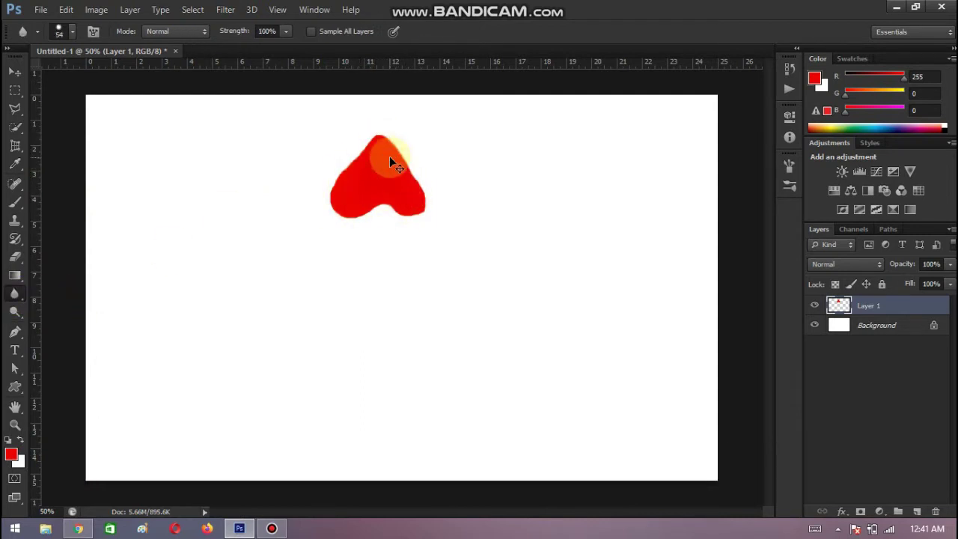
Duplicate the petal into copies rotated 72° apart around its base
key(ctrl+j)
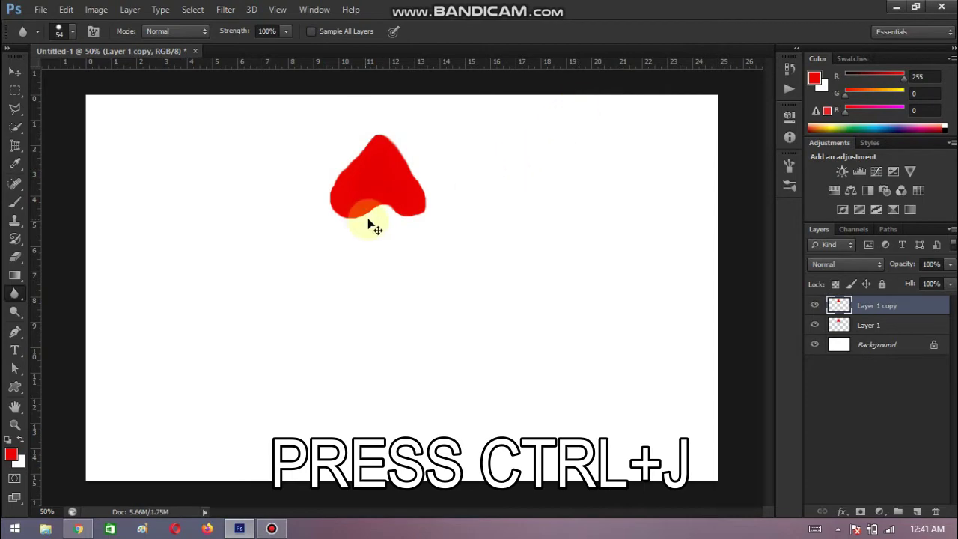
key(ctrl+t)
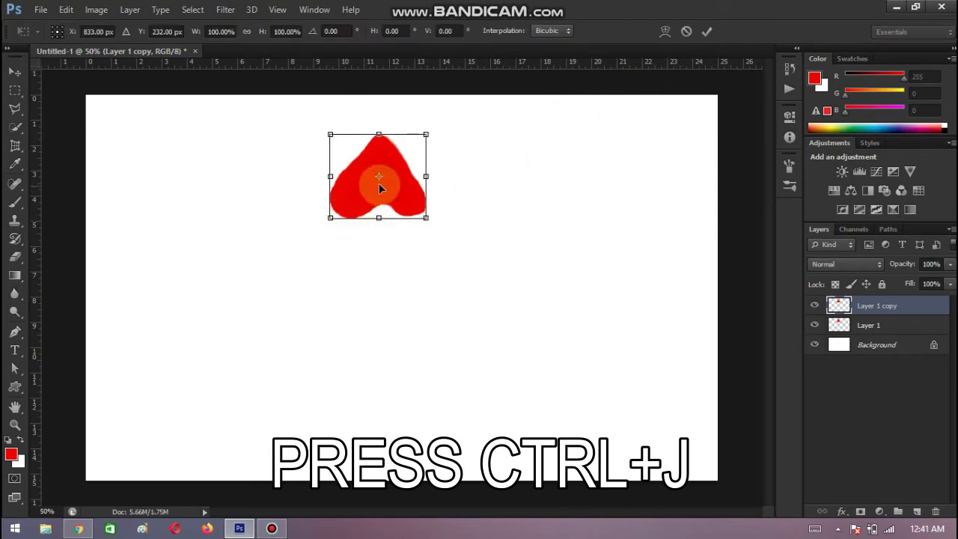
drag(379, 177, 380, 218)
text(72)
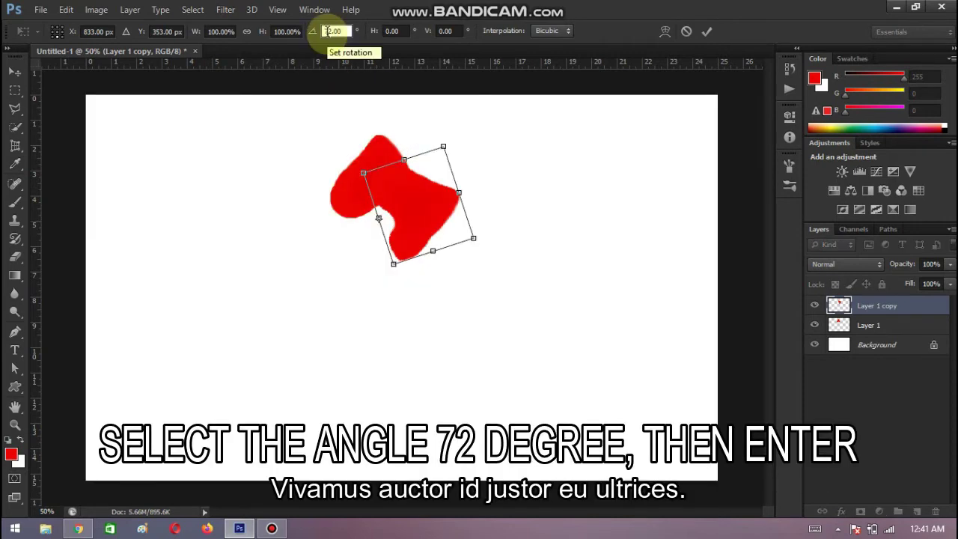
click(709, 34)
key(ctrl+j)
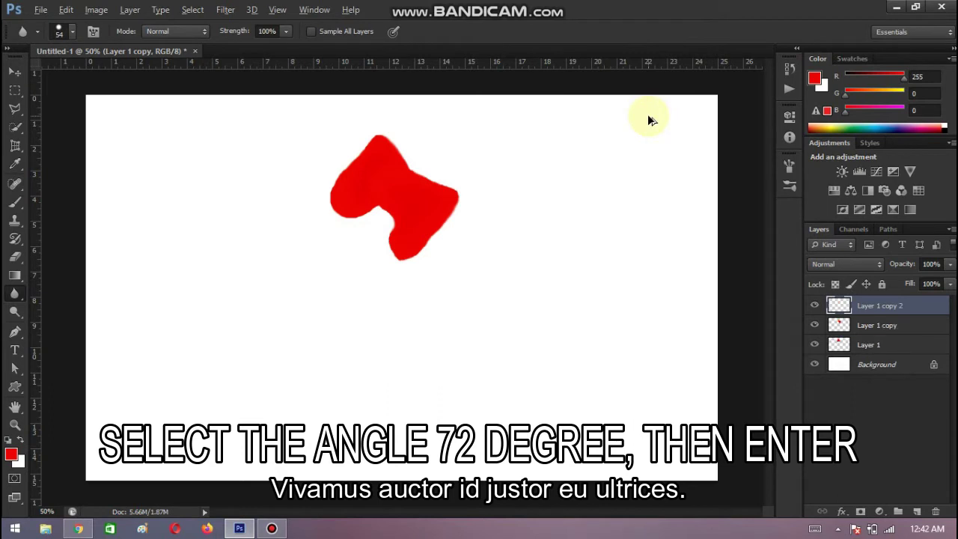
key(ctrl+alt+shift+t)
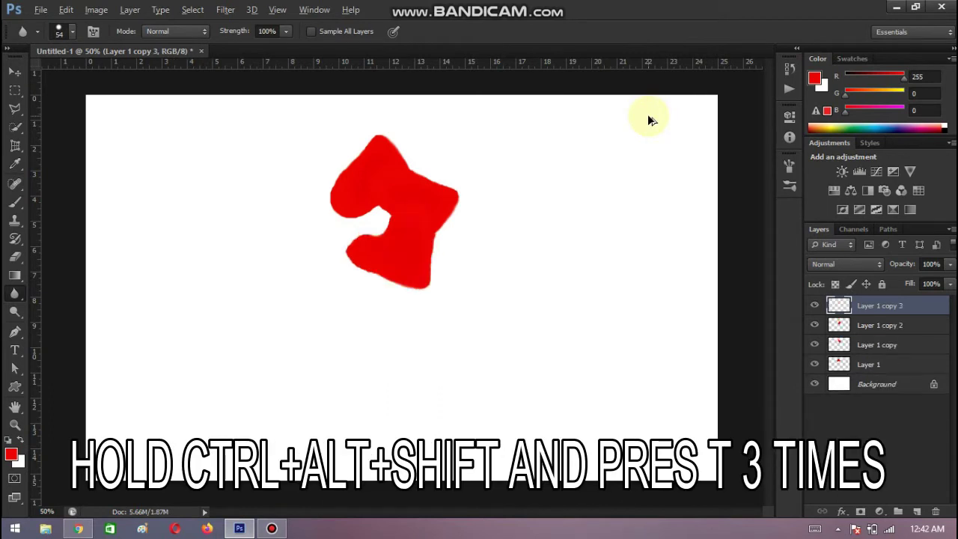
key(ctrl+alt+shift+t)
key(ctrl+alt+shift+t)
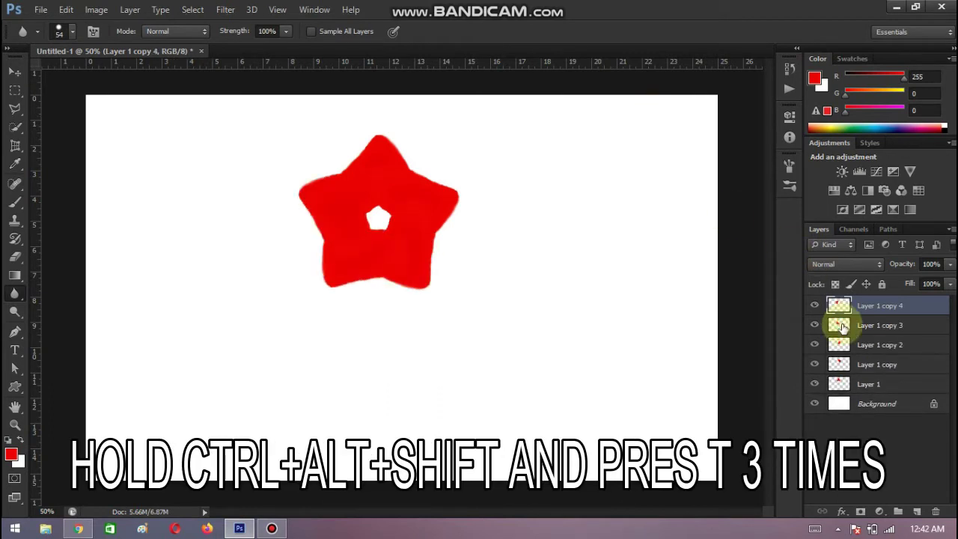
Select Layer 1 and its three copies and merge them into one star layer
shift+click(868, 328)
ctrl+click(867, 346)
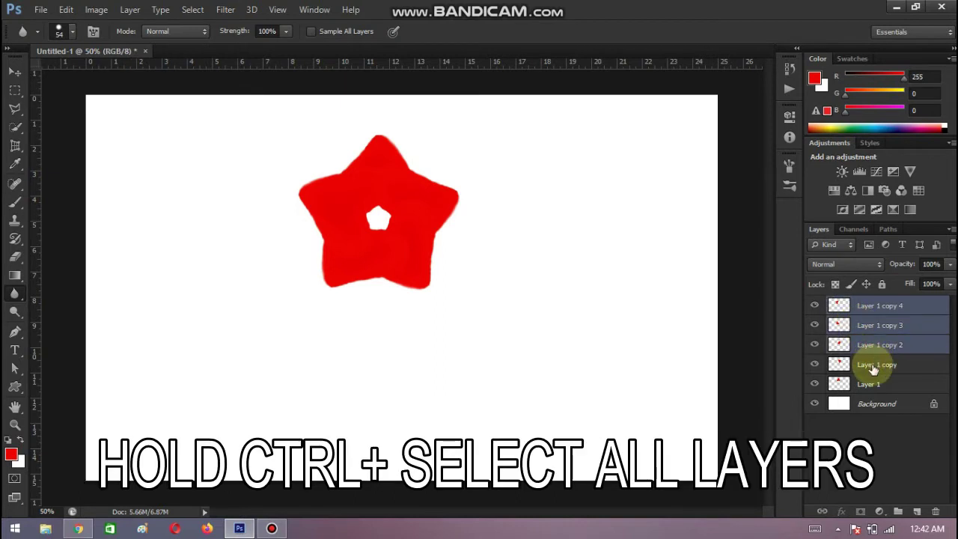
ctrl+click(872, 366)
ctrl+click(869, 384)
key(ctrl+e)
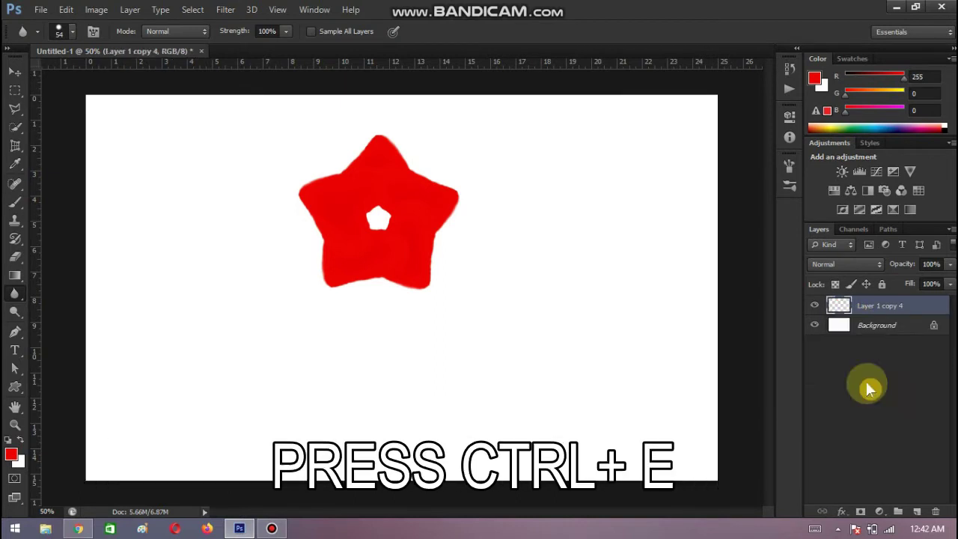
Duplicate the star as Layer 1 copy 5, rotated 43.66° and scaled to 64%×69%
key(ctrl+j)
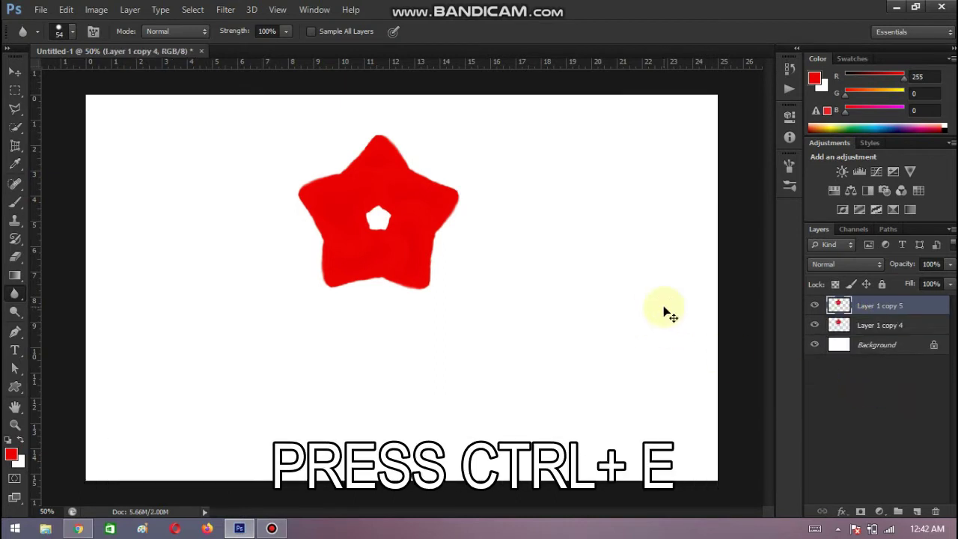
key(ctrl+t)
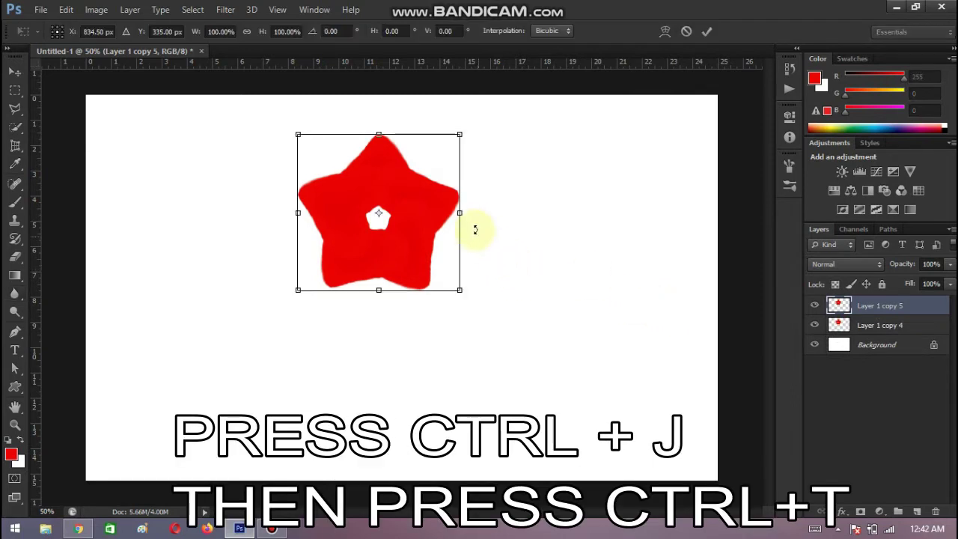
drag(459, 212, 416, 213)
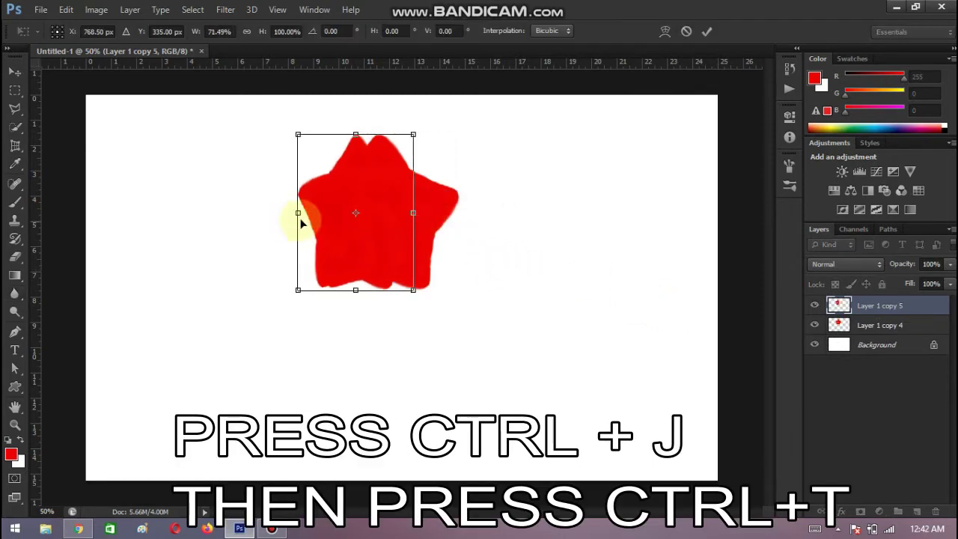
drag(296, 214, 305, 214)
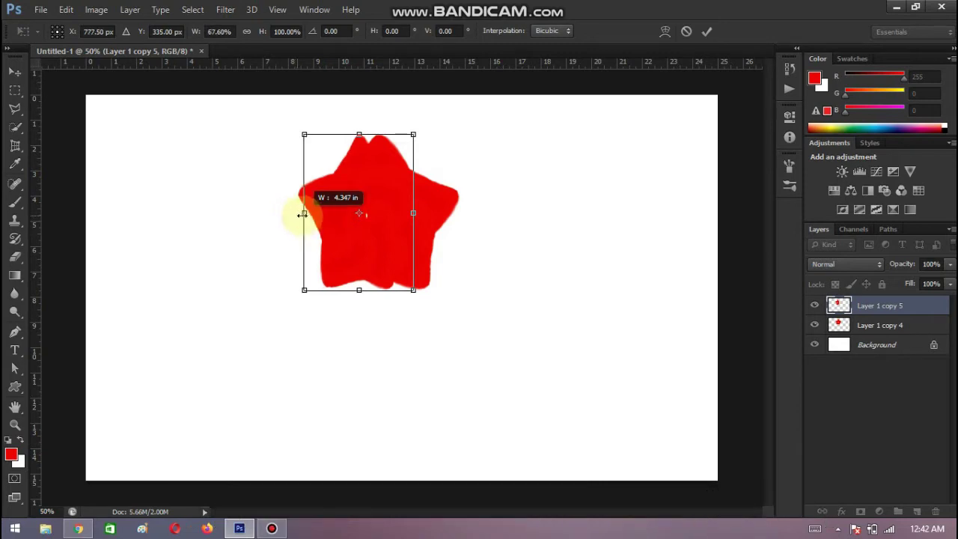
drag(305, 132, 344, 214)
drag(378, 240, 380, 201)
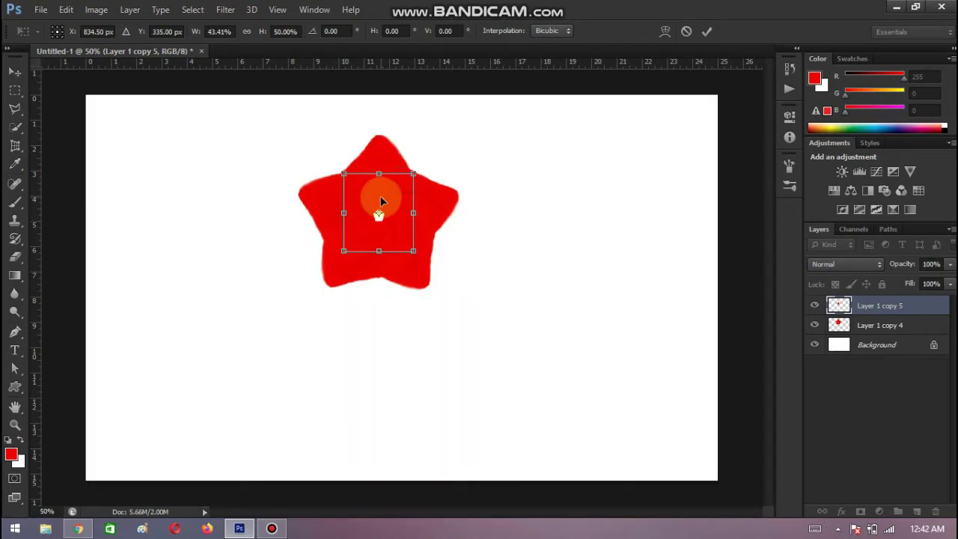
drag(423, 254, 385, 271)
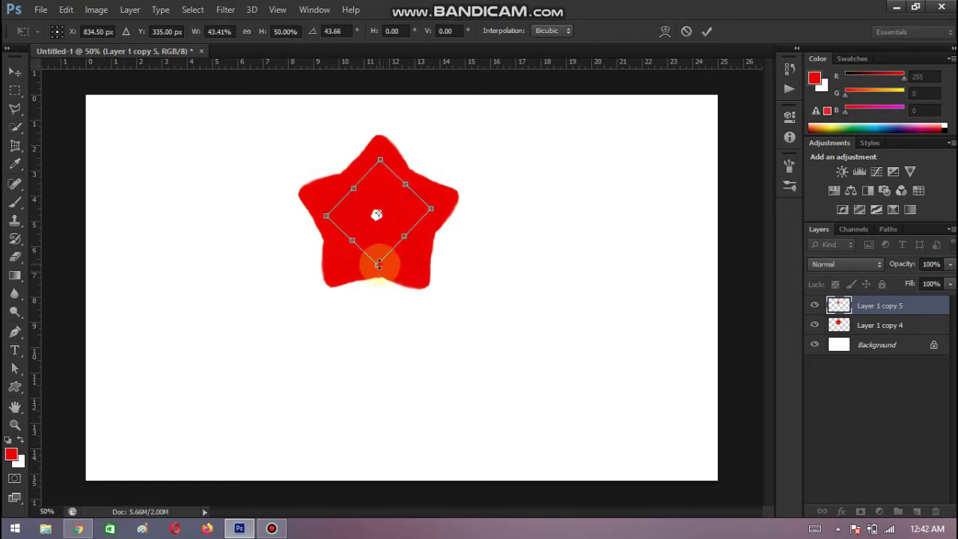
drag(378, 265, 379, 282)
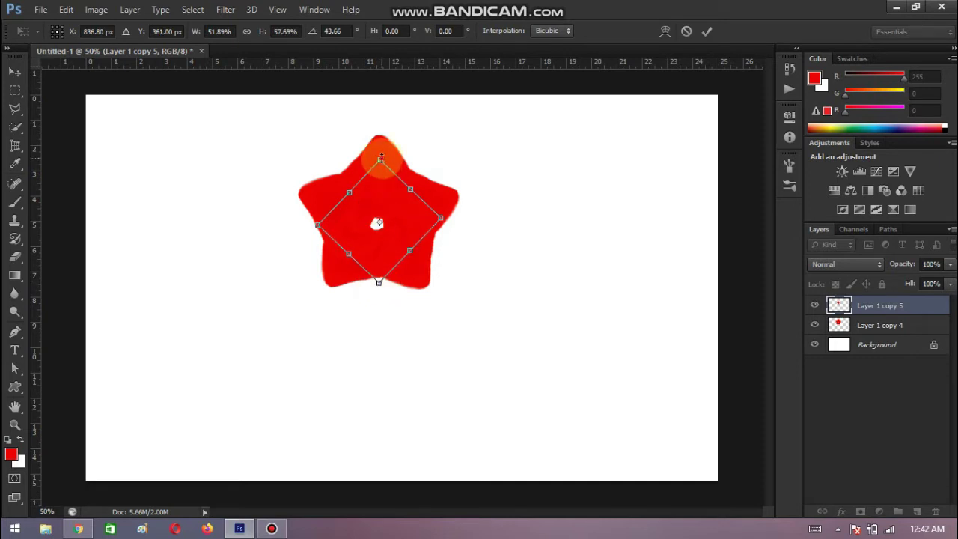
drag(380, 157, 379, 135)
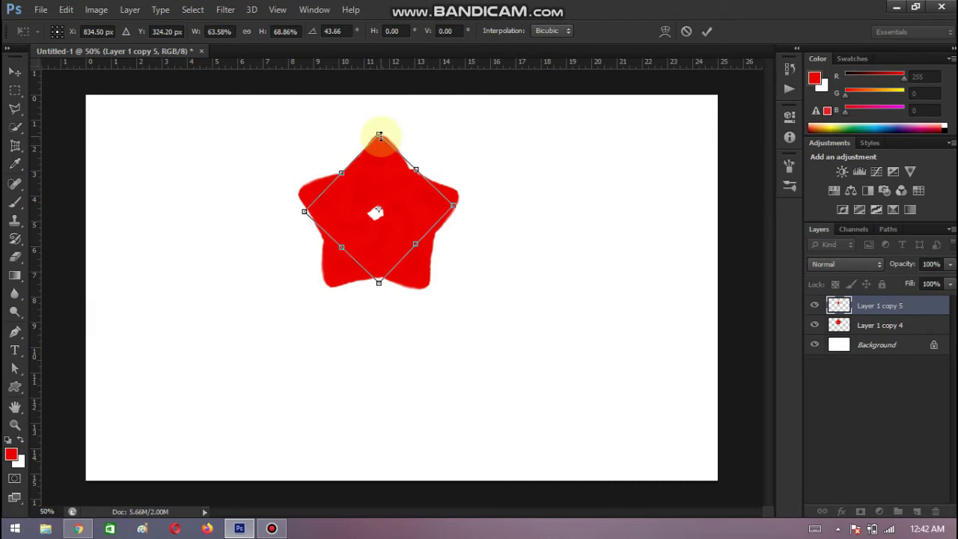
click(412, 223)
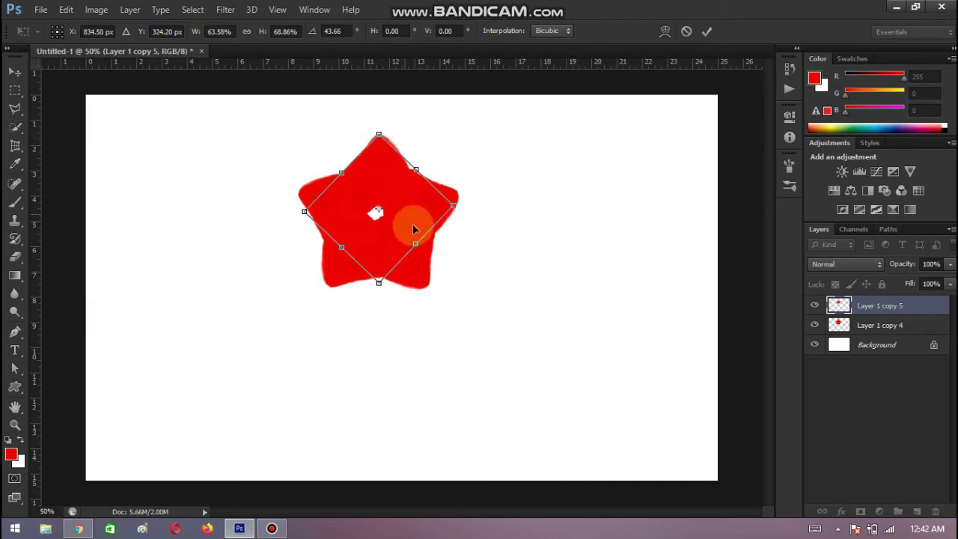
click(707, 31)
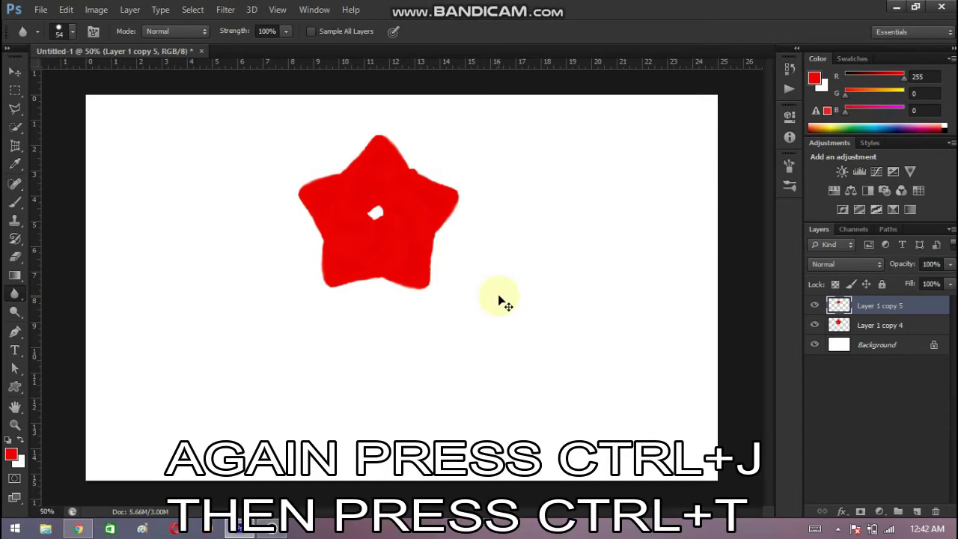
Duplicate into Layer 1 copy 6, rotated 32.87° and scaled to 69.09%×66.82%
key(ctrl+j)
key(ctrl+t)
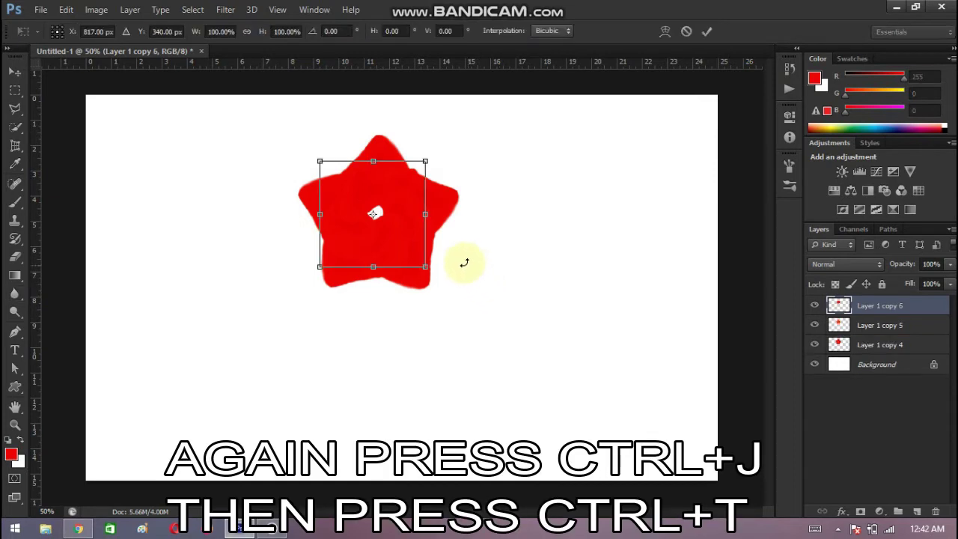
drag(455, 278, 403, 303)
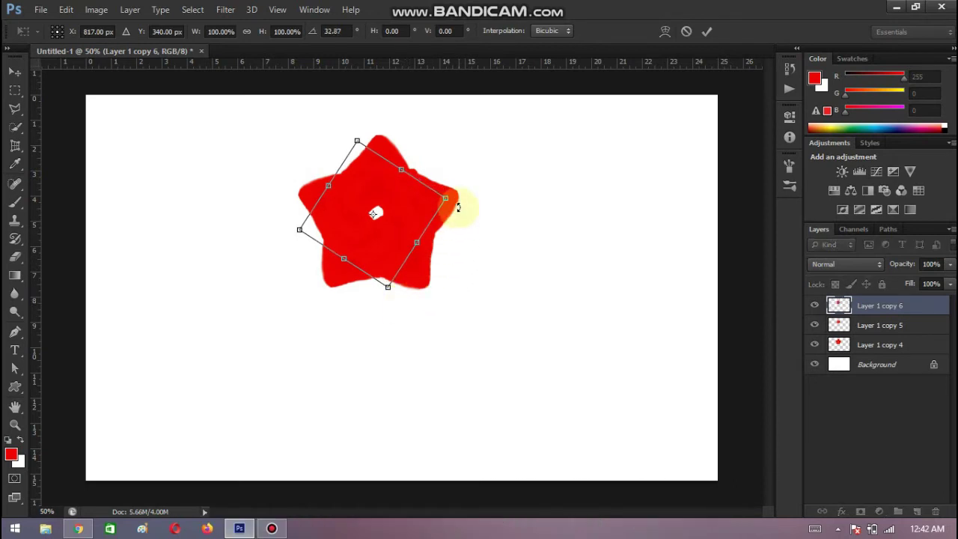
drag(445, 200, 431, 202)
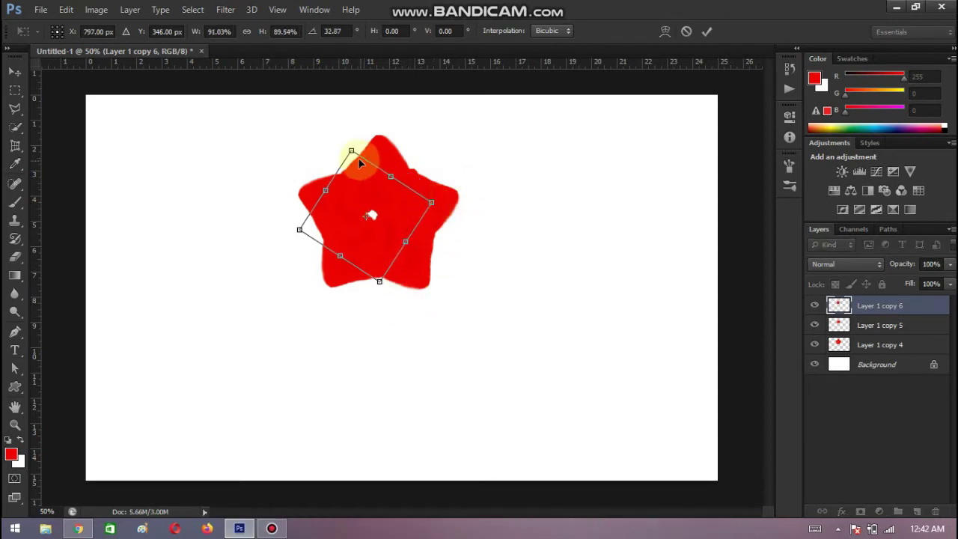
drag(351, 152, 351, 161)
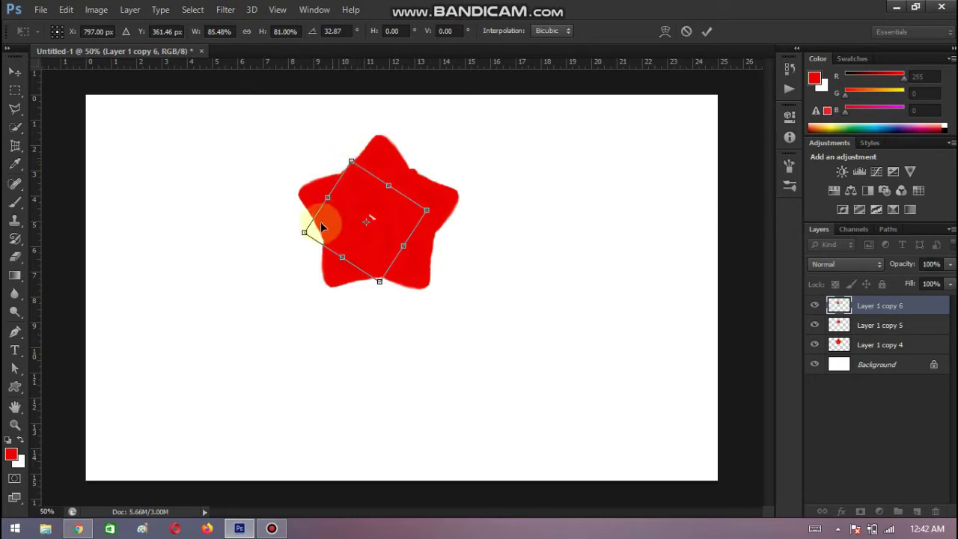
drag(306, 232, 320, 232)
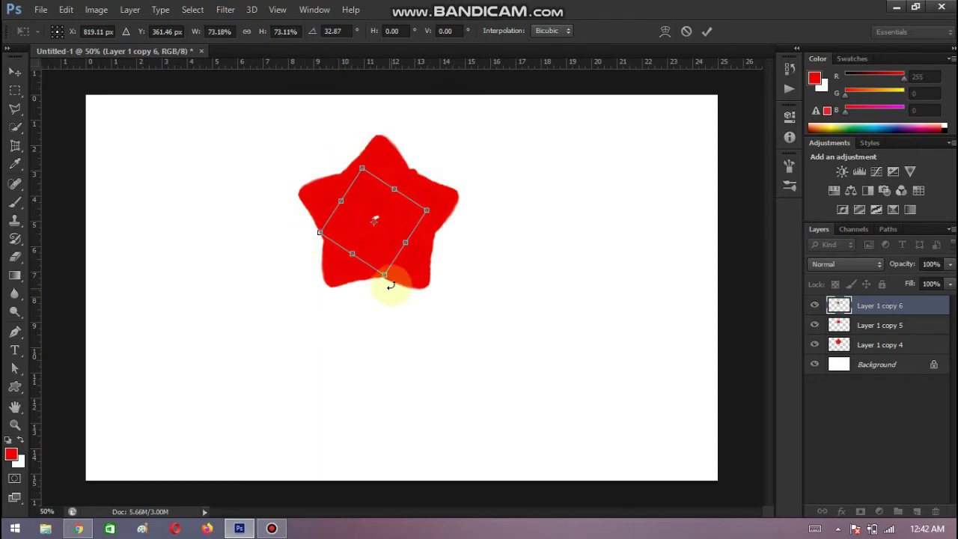
drag(382, 277, 380, 262)
drag(382, 223, 392, 220)
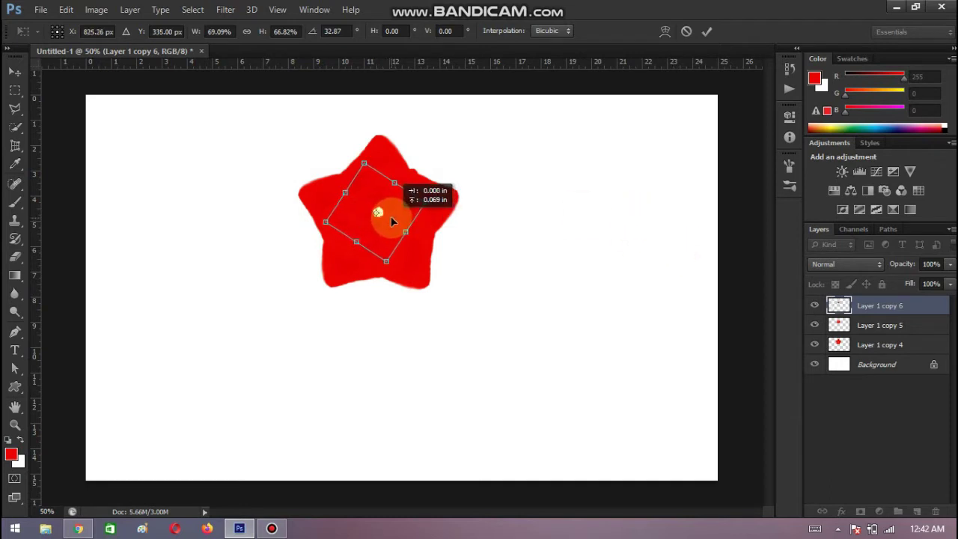
click(712, 33)
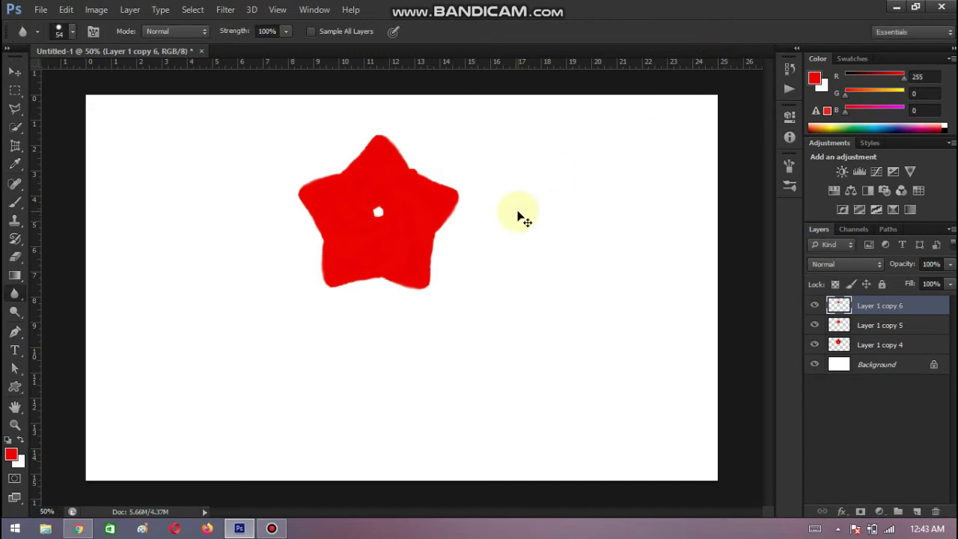
Duplicate into Layer 1 copy 7, rotated 52.91° and scaled to 72.60%×59.50%
key(ctrl+j)
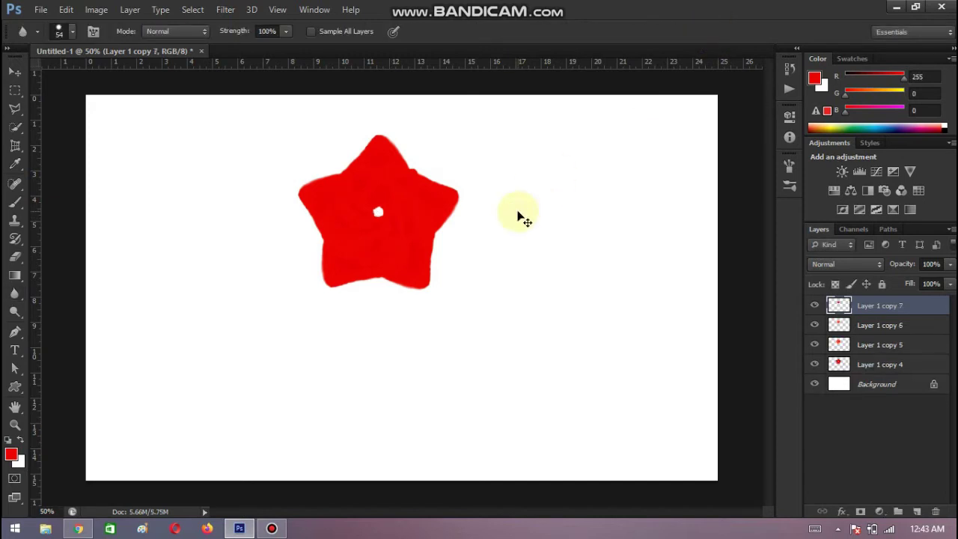
key(ctrl+t)
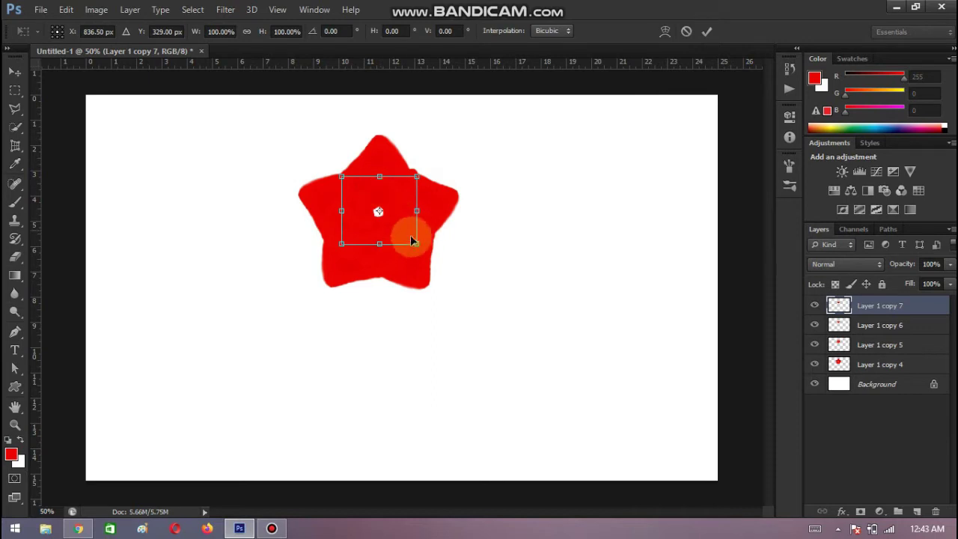
drag(428, 247, 380, 259)
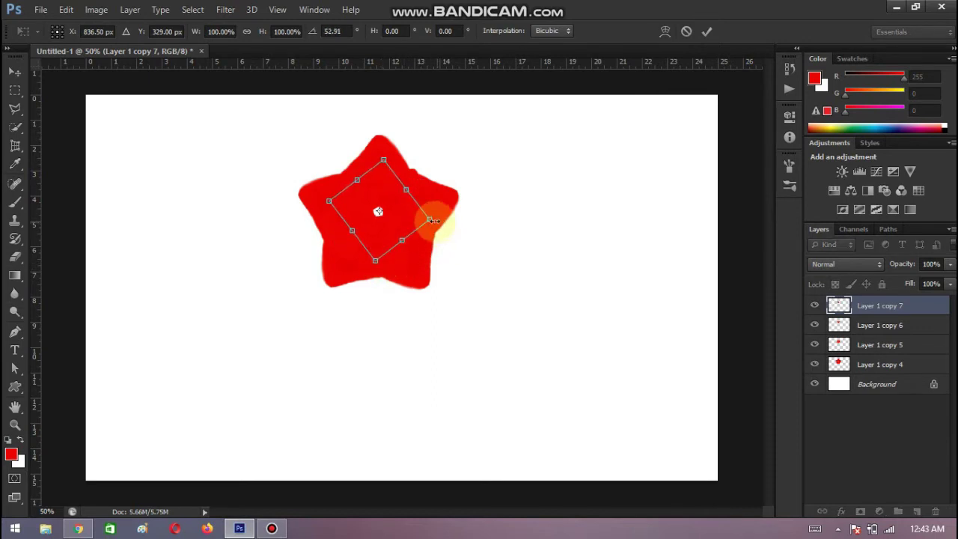
mouse_move(431, 220)
mouse_down()
mouse_move(441, 222)
mouse_move(417, 224)
mouse_up()
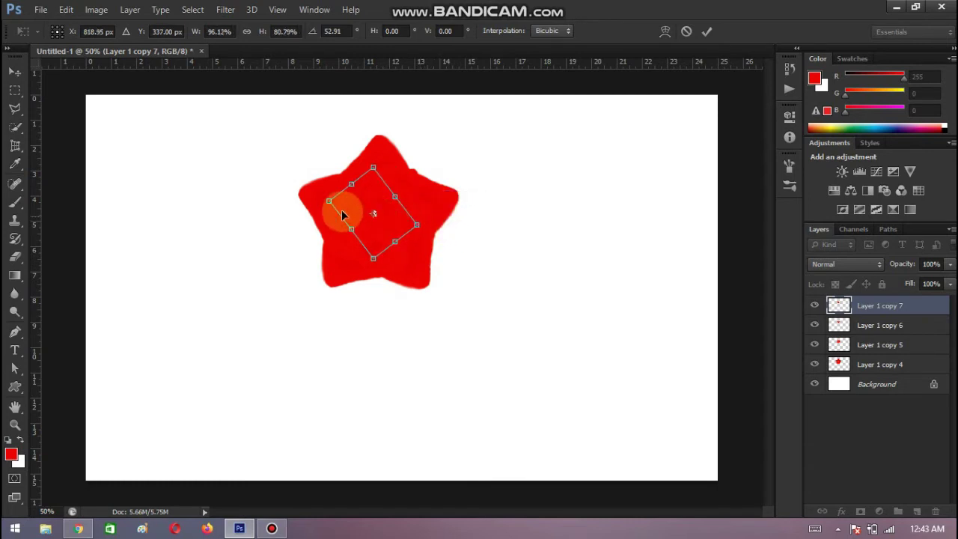
drag(342, 214, 337, 203)
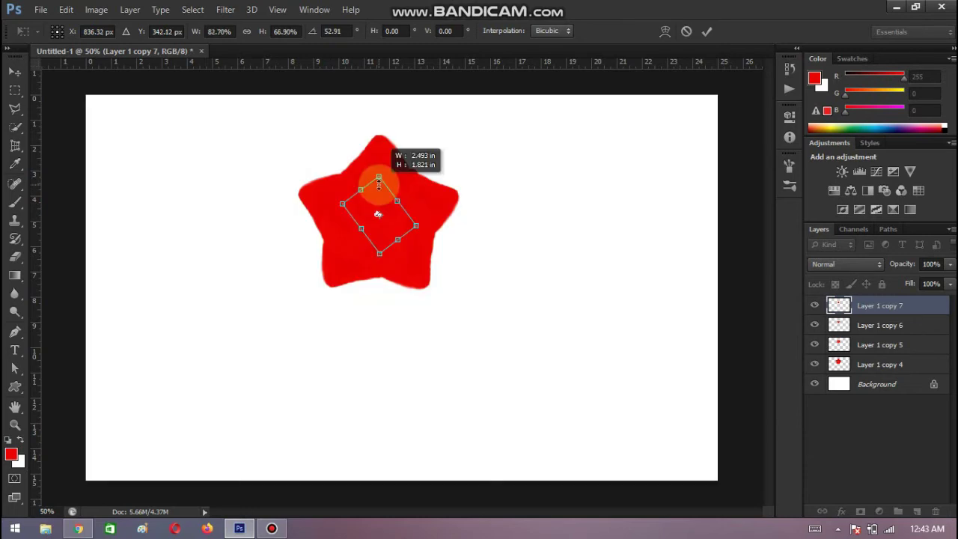
drag(380, 178, 378, 178)
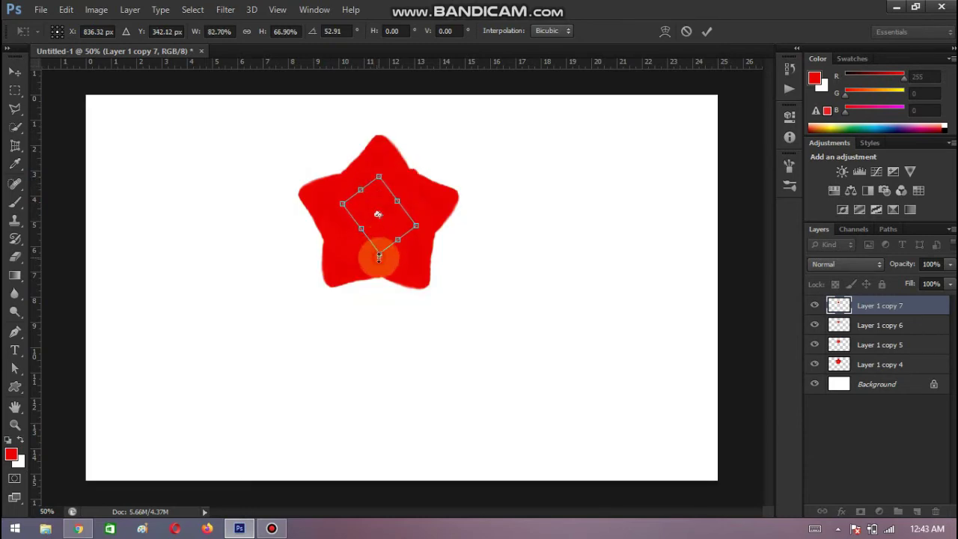
drag(380, 253, 378, 244)
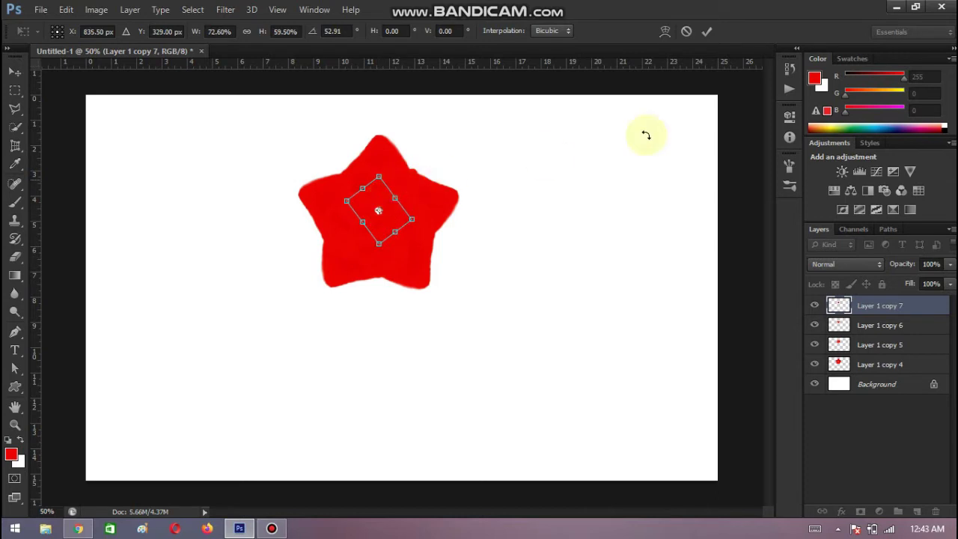
click(706, 31)
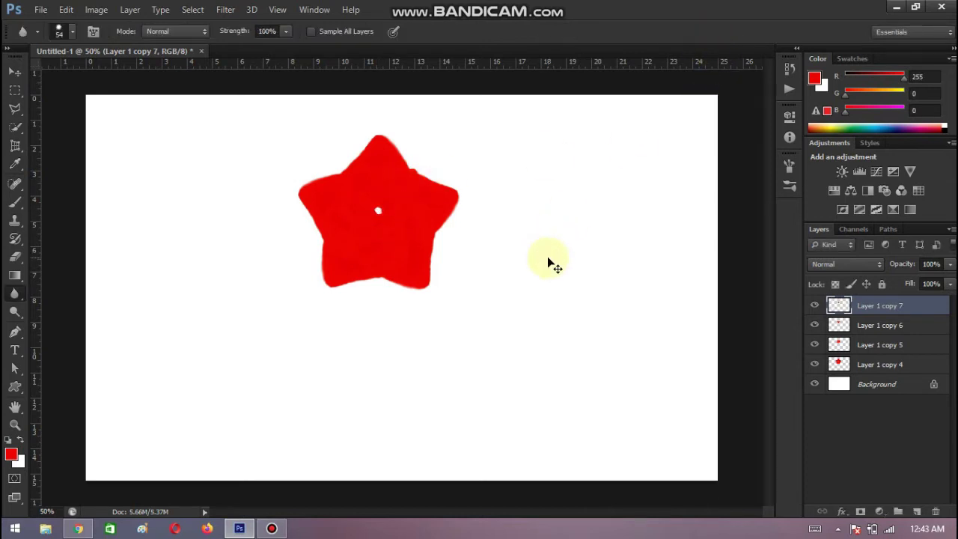
Add Layer 1 copy 8 at the centre, rotated 46.54° and scaled to 48.84%×48.10%
key(ctrl+j)
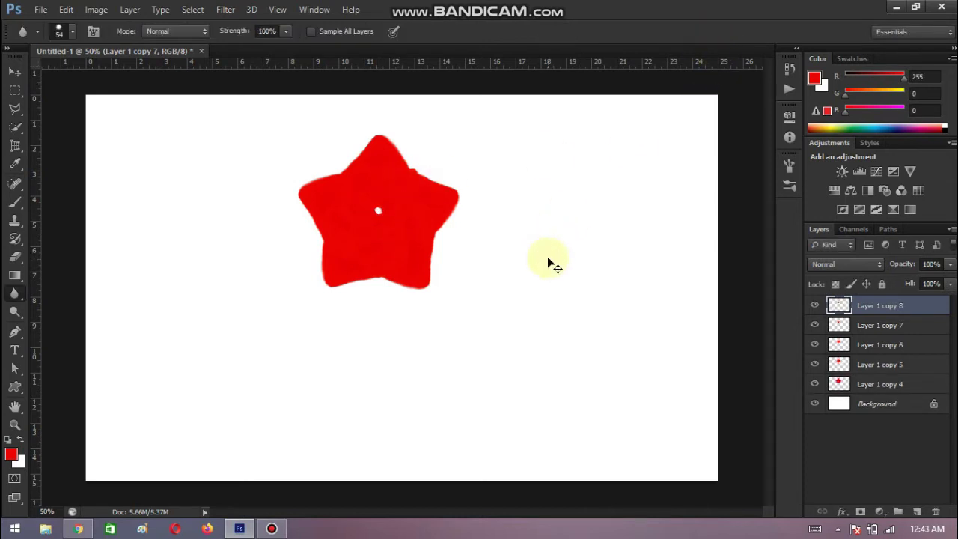
key(ctrl+t)
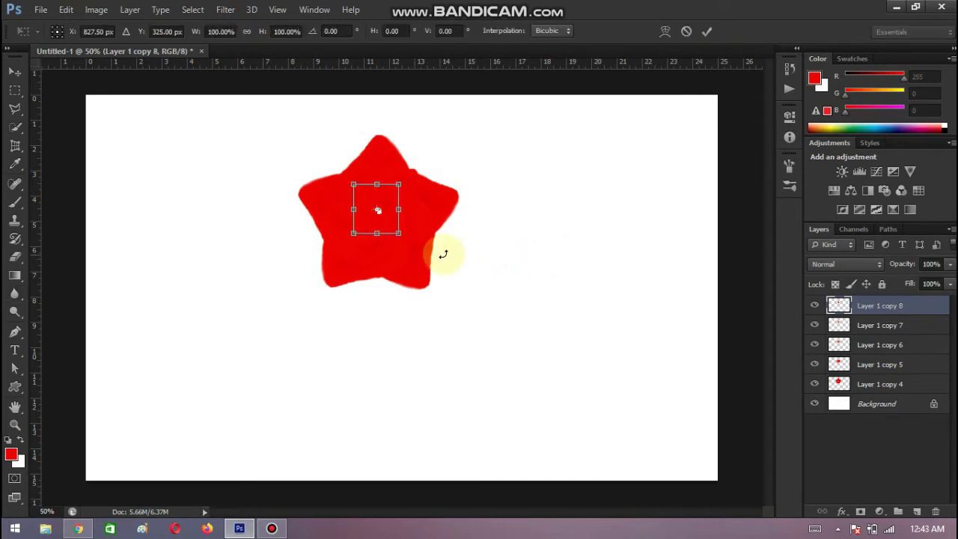
drag(419, 242, 398, 255)
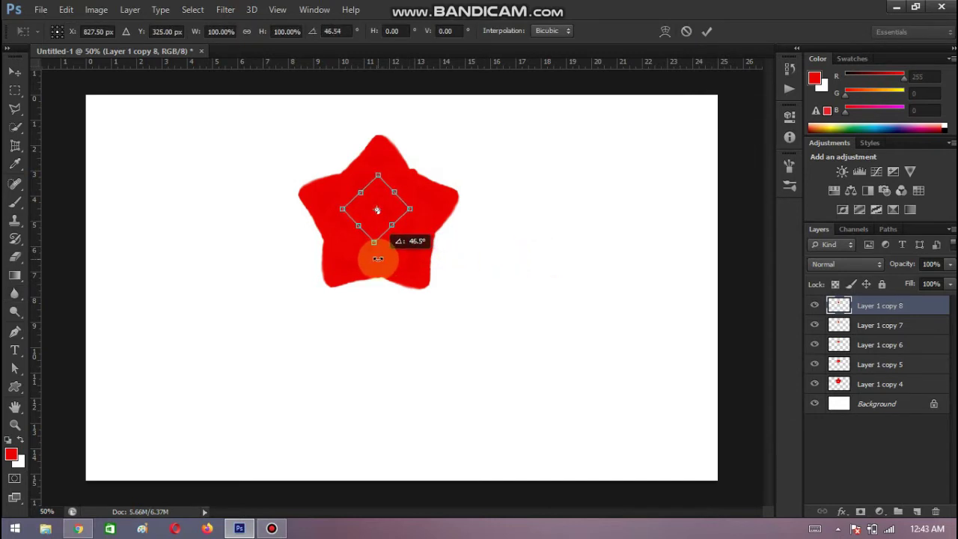
drag(387, 257, 374, 257)
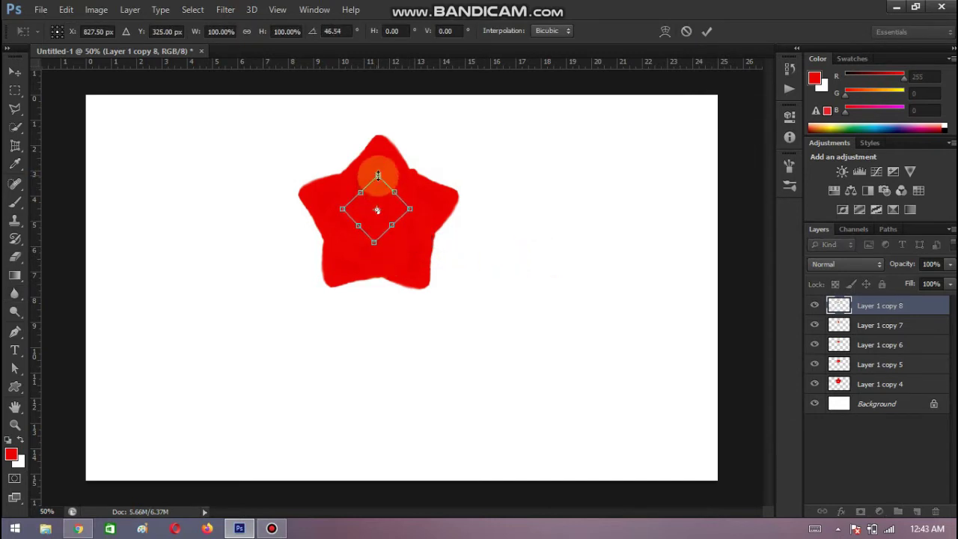
mouse_move(377, 175)
mouse_down()
mouse_move(375, 235)
mouse_move(371, 217)
mouse_move(379, 214)
mouse_move(417, 239)
mouse_move(387, 217)
mouse_up()
click(409, 220)
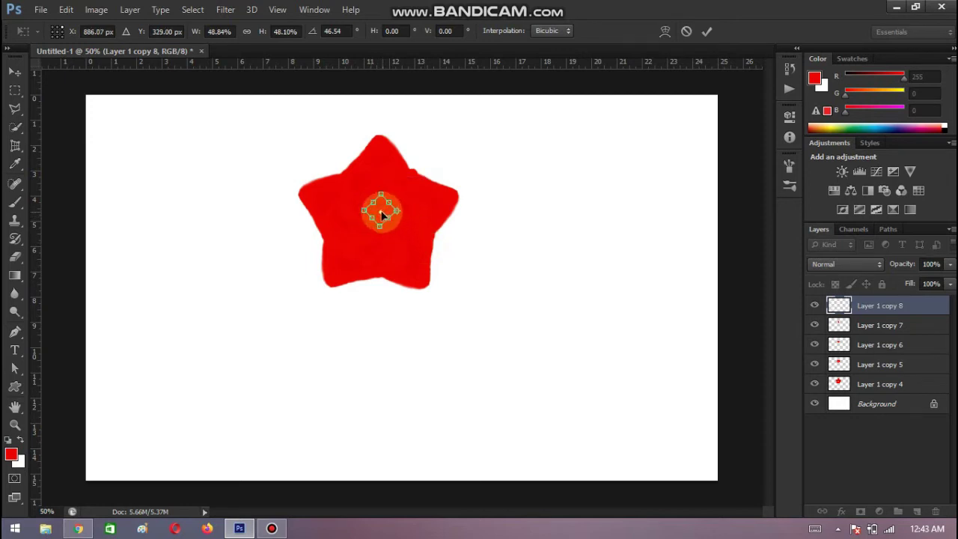
click(712, 32)
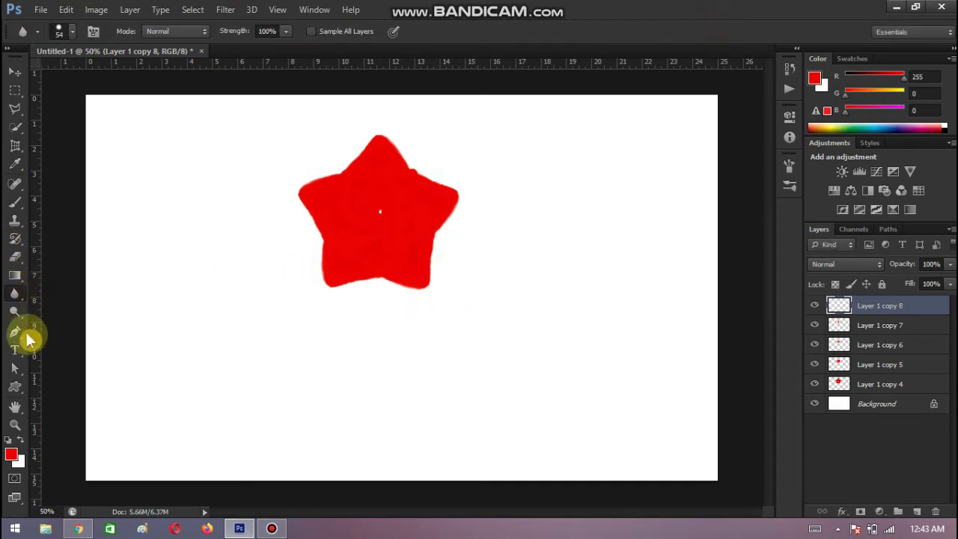
Merge petal layers copy 4–8 into one and desaturate the star with the Sponge tool
click(15, 310)
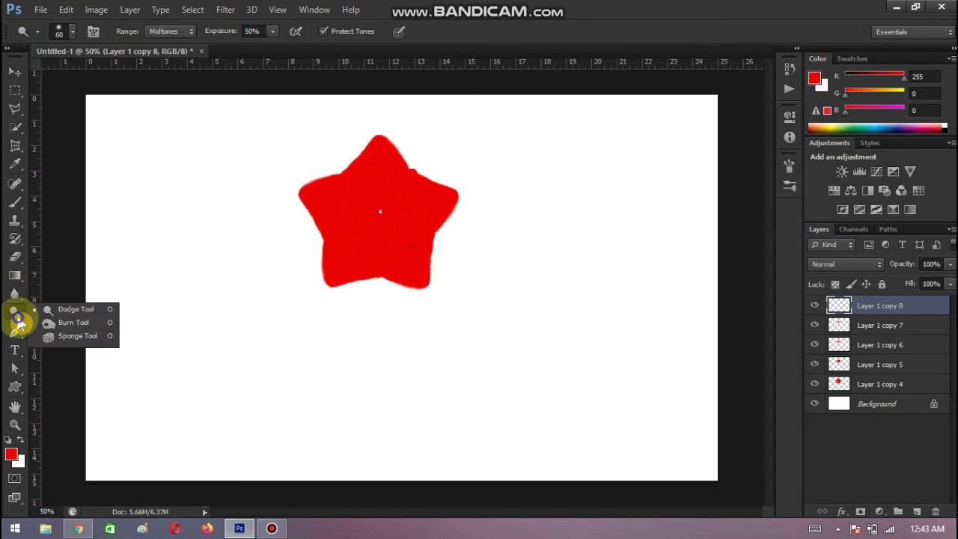
click(60, 335)
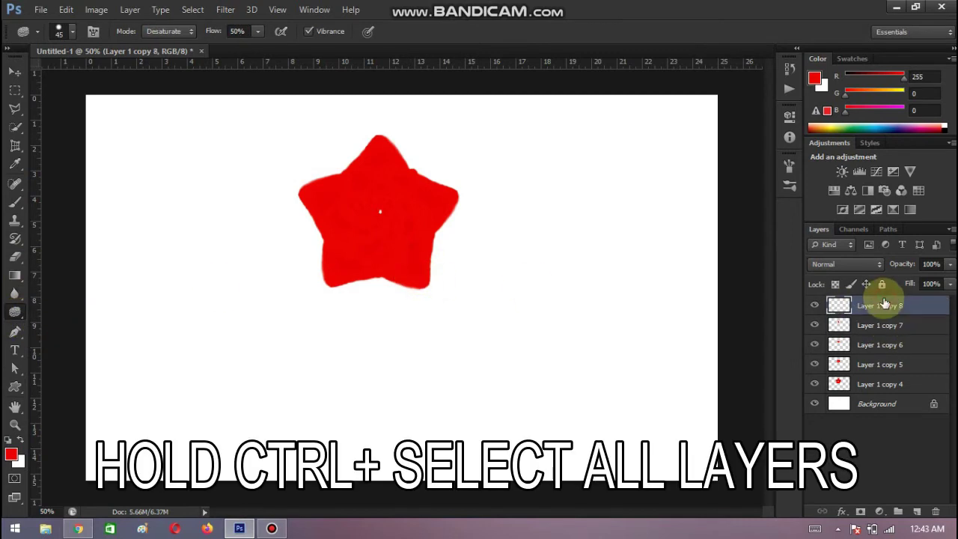
ctrl+click(880, 323)
ctrl+click(879, 344)
ctrl+click(880, 364)
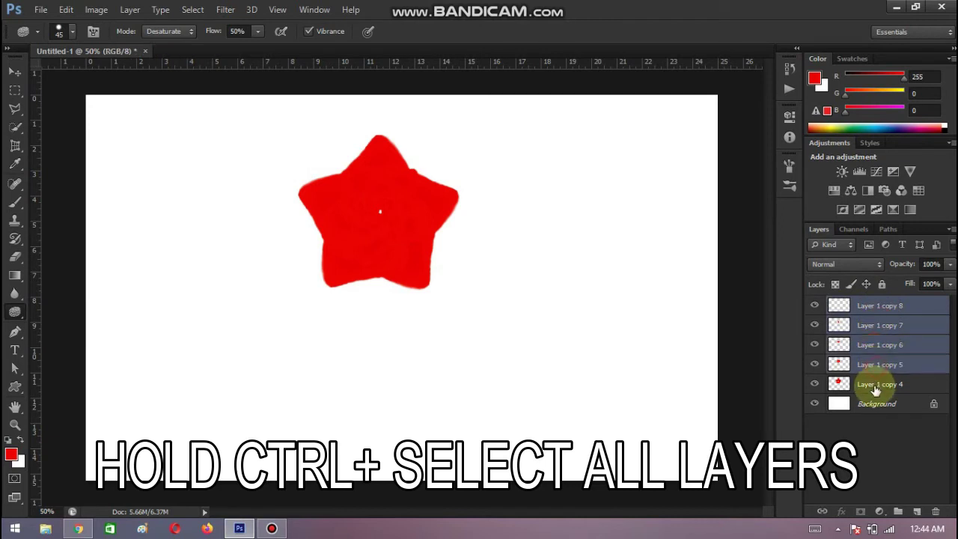
ctrl+click(877, 385)
key(ctrl+e)
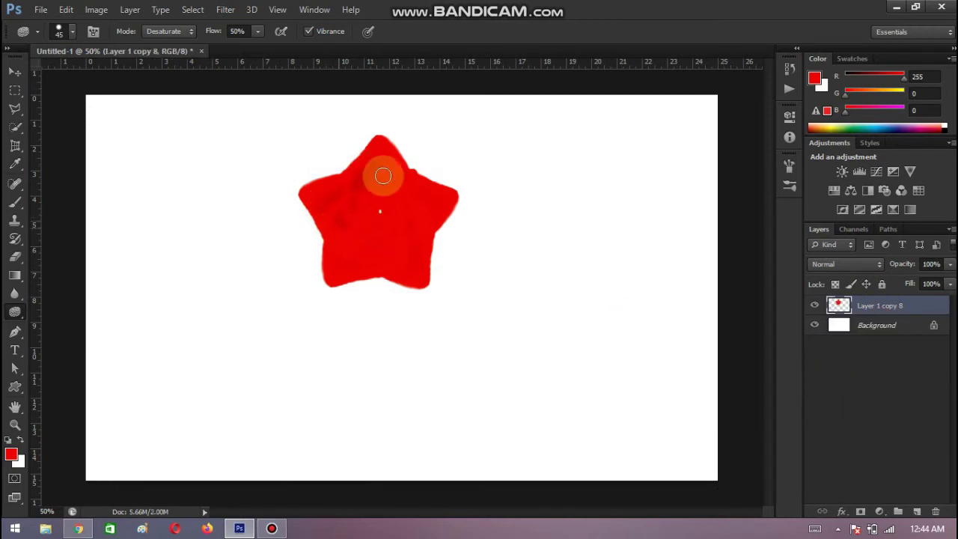
drag(386, 163, 380, 253)
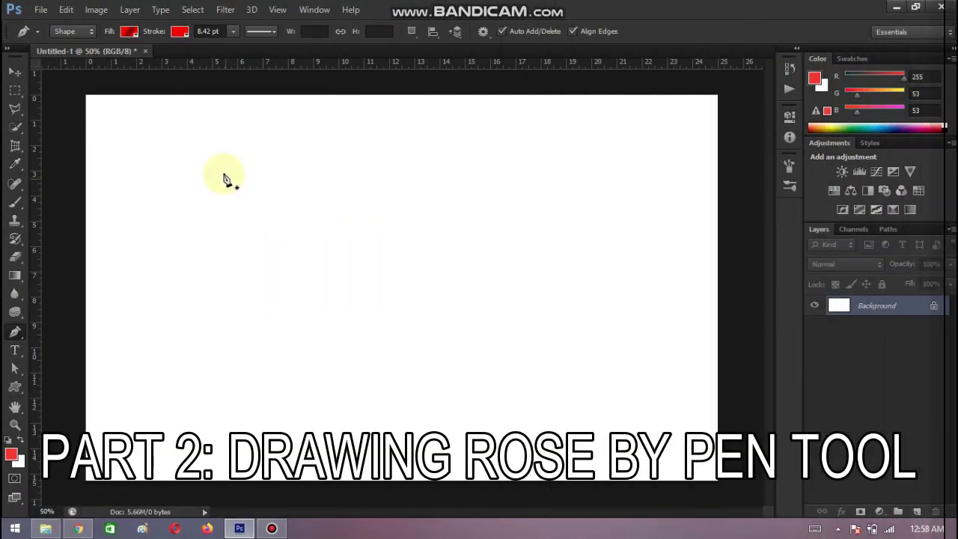
Set a 25.75 pt stroke and pen-draw a curved petal outline on Shape 1
click(231, 33)
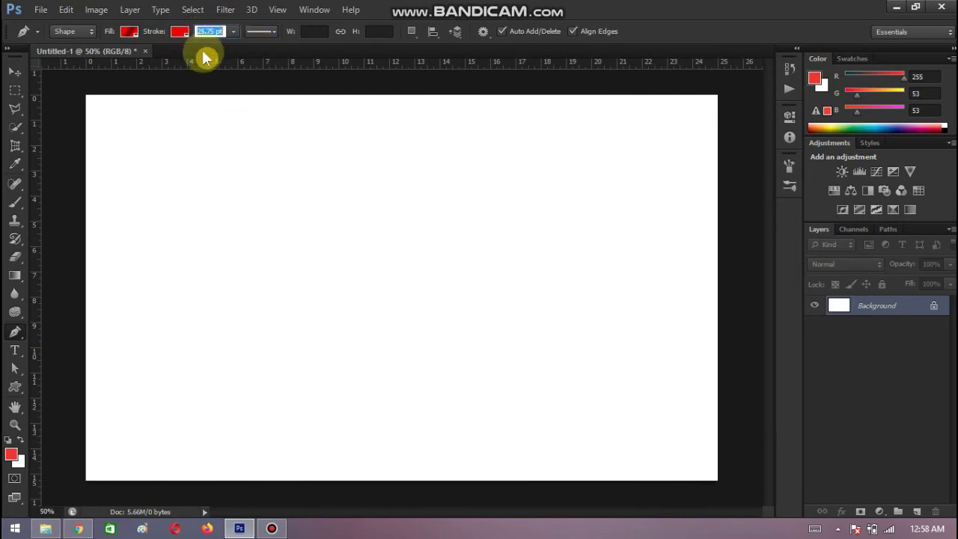
click(372, 211)
click(309, 213)
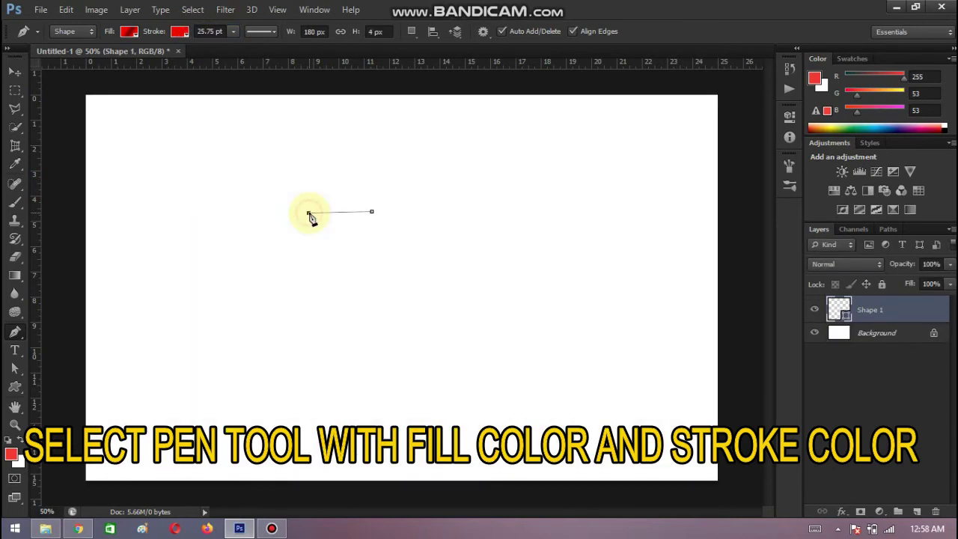
drag(304, 175, 301, 157)
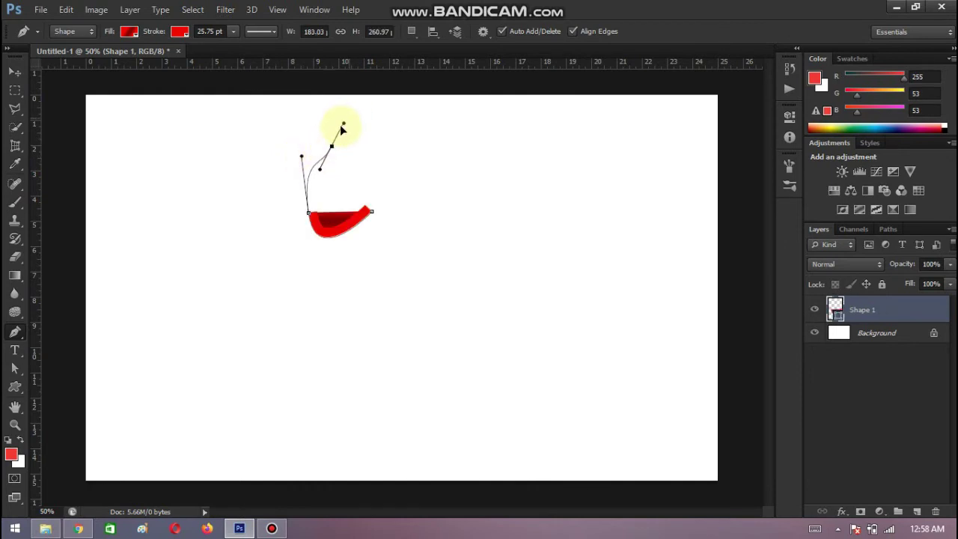
click(333, 147)
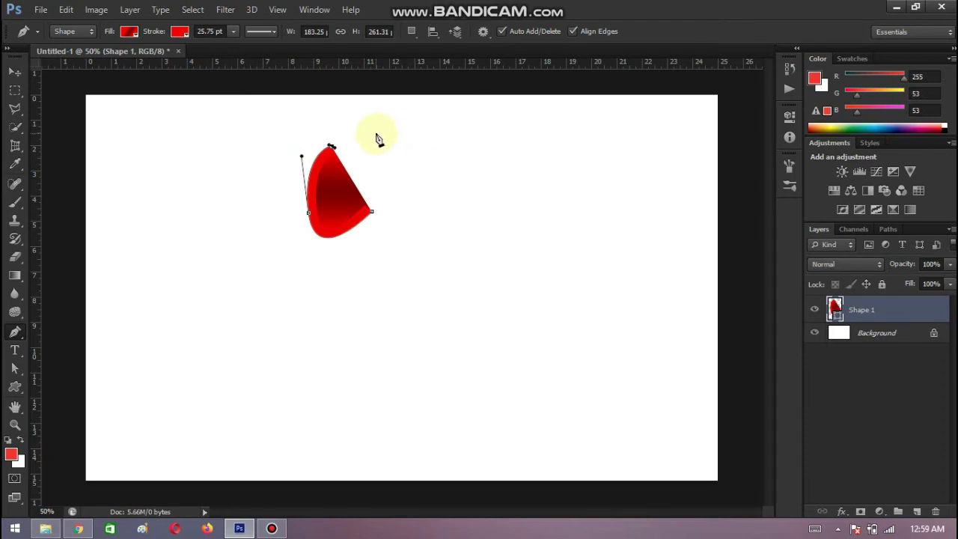
drag(388, 126, 388, 122)
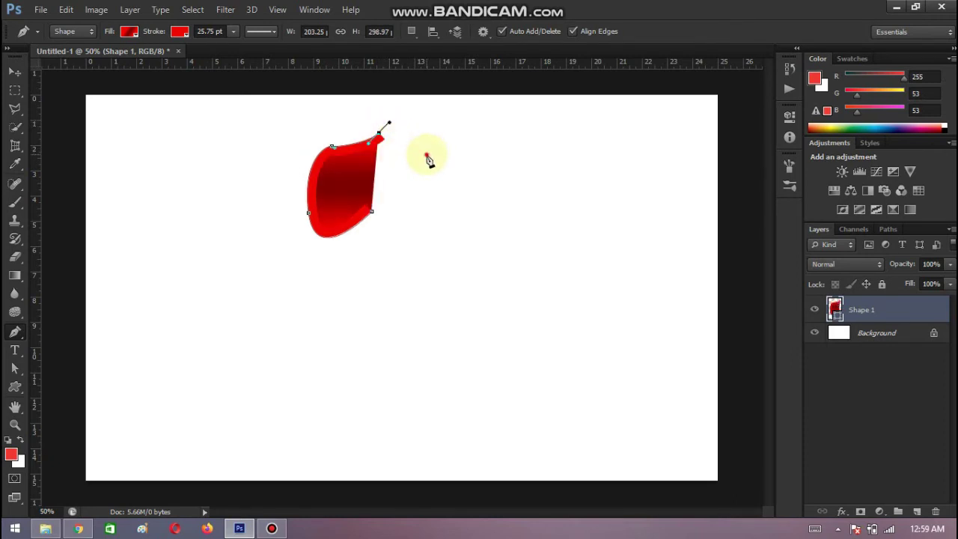
drag(432, 171, 442, 153)
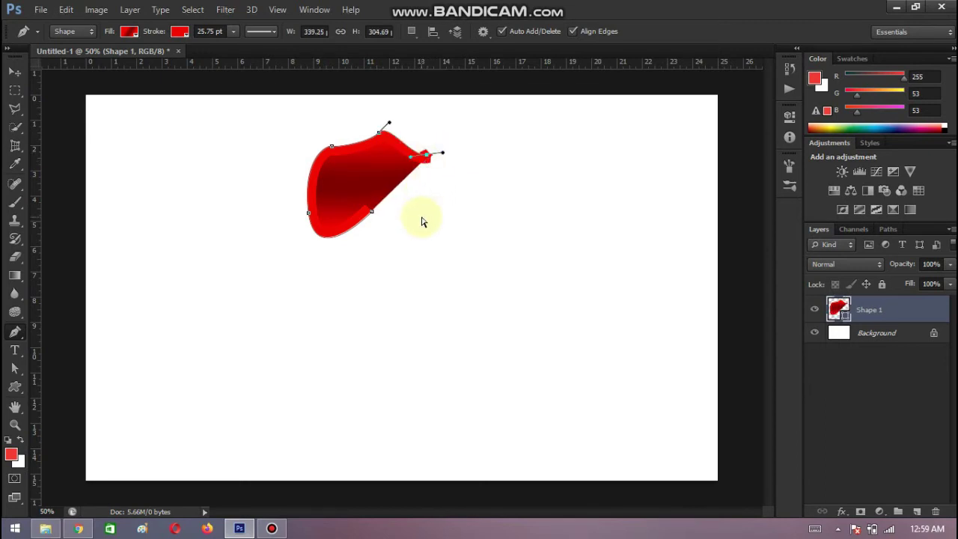
alt+click(426, 157)
Add curved anchors along the petal's lower right and right side to close the petal
drag(432, 224, 408, 228)
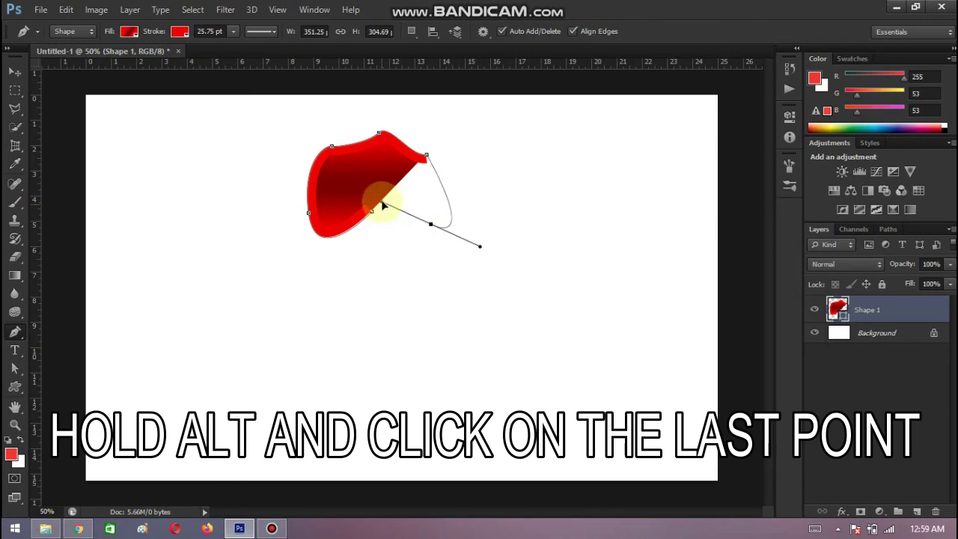
drag(382, 205, 383, 217)
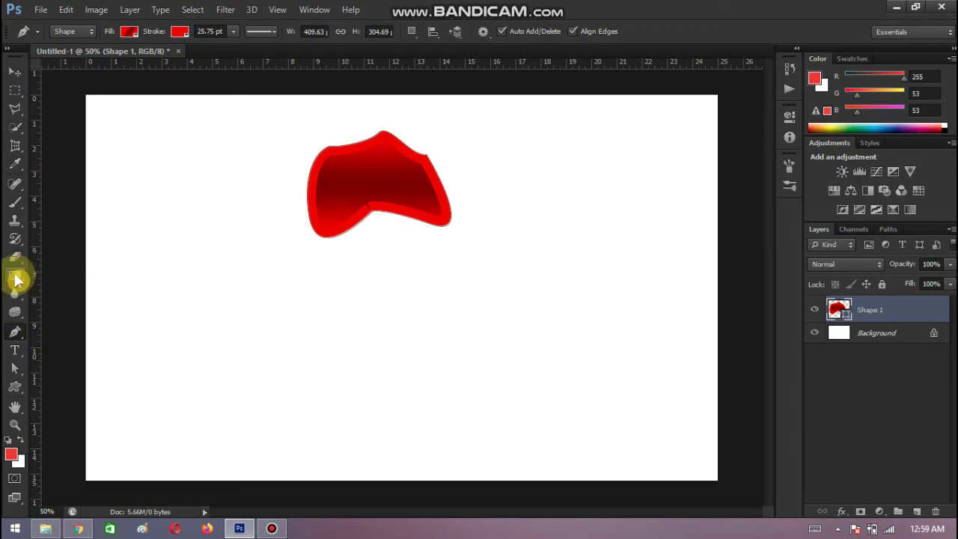
Rasterize the petal shape and lighten its interior shading with the Dodge Tool
right_click(18, 320)
click(64, 308)
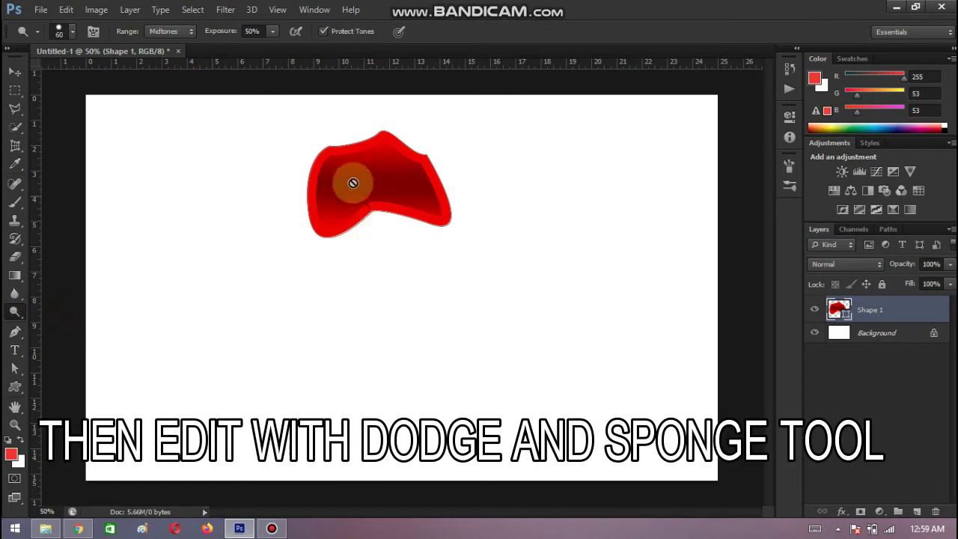
click(348, 182)
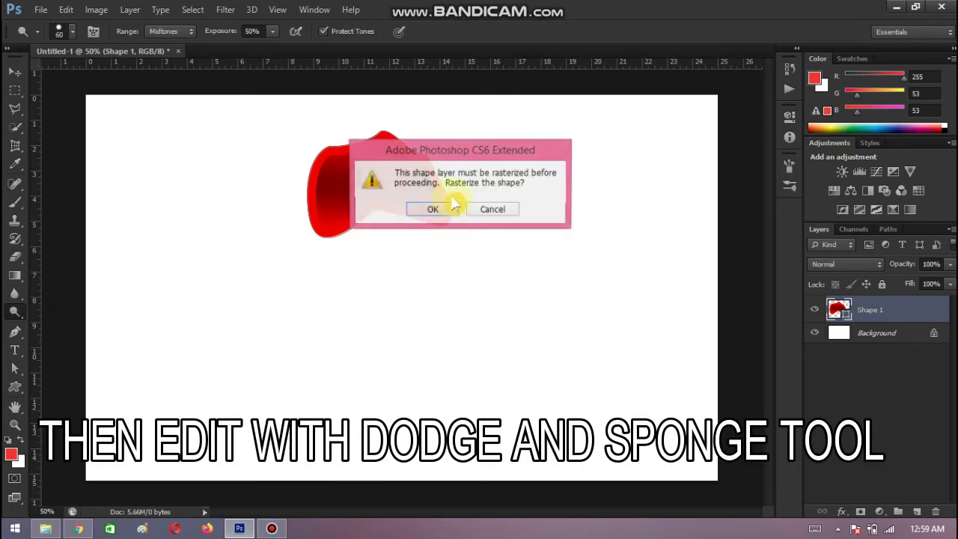
click(429, 209)
mouse_move(374, 196)
mouse_down()
mouse_move(324, 172)
mouse_move(385, 145)
mouse_move(427, 214)
mouse_move(355, 161)
mouse_move(423, 193)
mouse_move(328, 214)
mouse_up()
drag(387, 168, 348, 199)
Adjust the brush size, try Sponge and Blur, then dodge highlights inside the petal
click(17, 311)
click(77, 335)
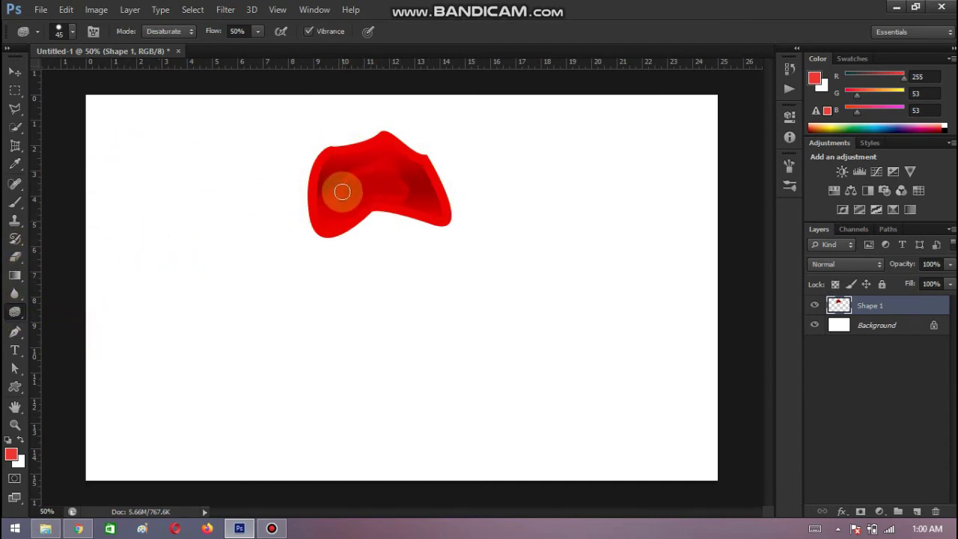
click(72, 31)
double_click(26, 139)
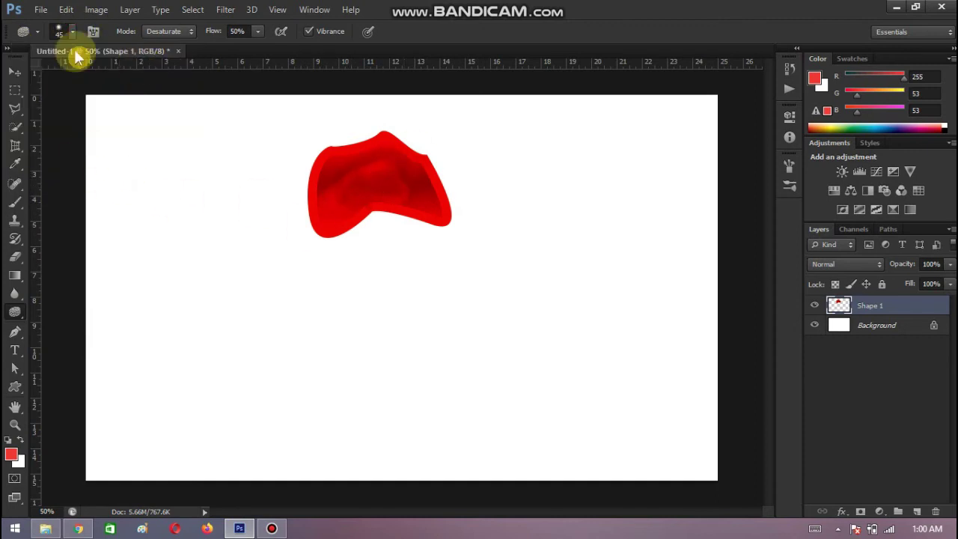
click(16, 294)
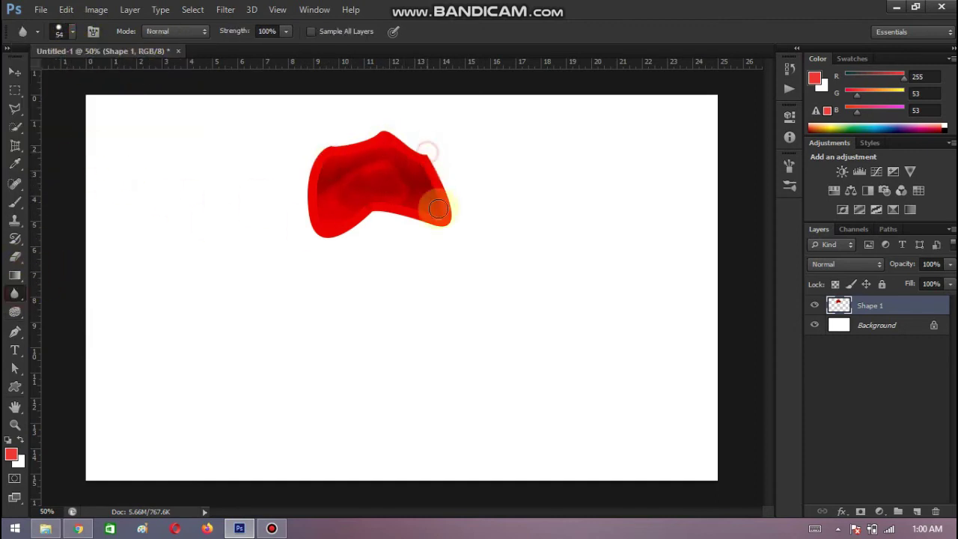
click(17, 311)
click(75, 299)
mouse_move(336, 162)
mouse_down()
mouse_move(411, 155)
mouse_move(367, 199)
mouse_move(332, 157)
mouse_move(315, 217)
mouse_move(427, 188)
mouse_move(317, 171)
mouse_move(392, 178)
mouse_up()
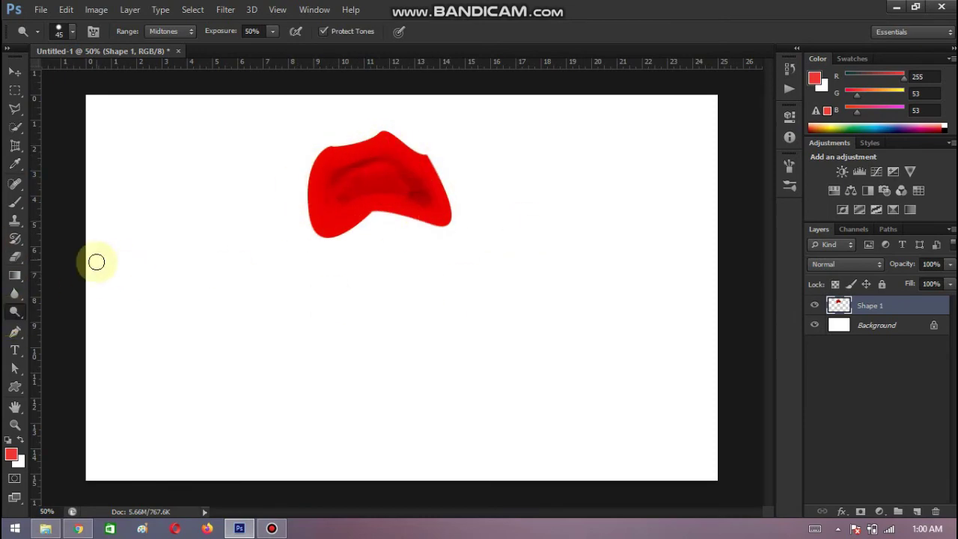
Duplicate the petal and rotate the copy 72° around its bottom edge
key(ctrl+j)
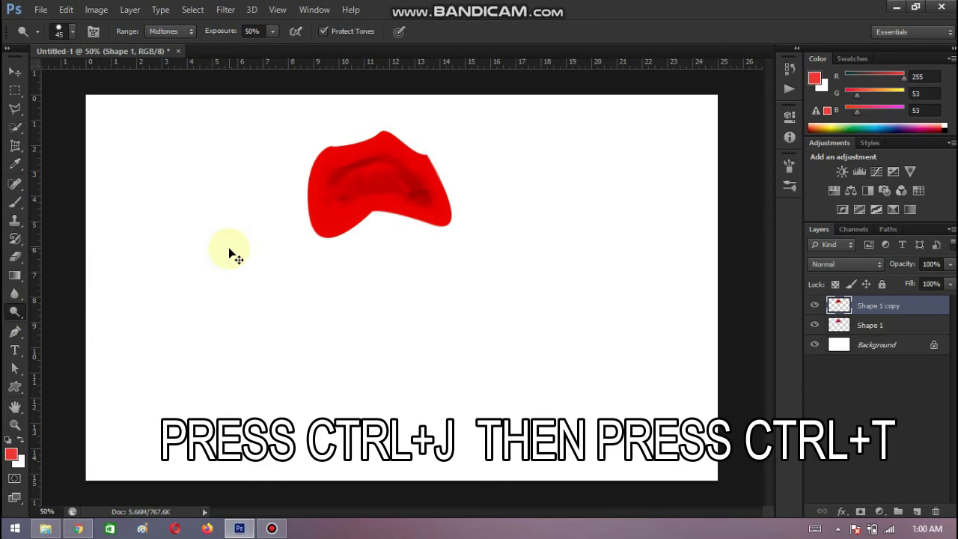
key(ctrl+t)
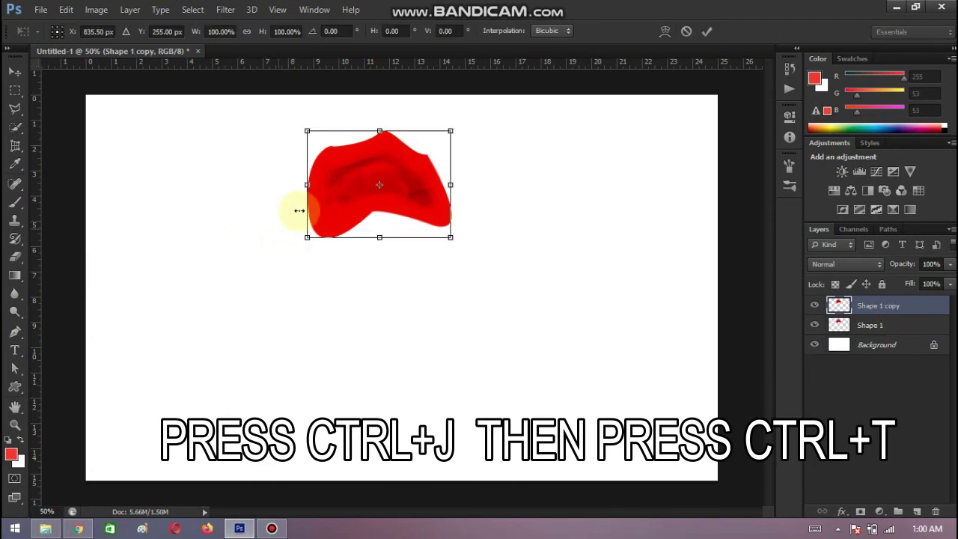
drag(378, 187, 378, 244)
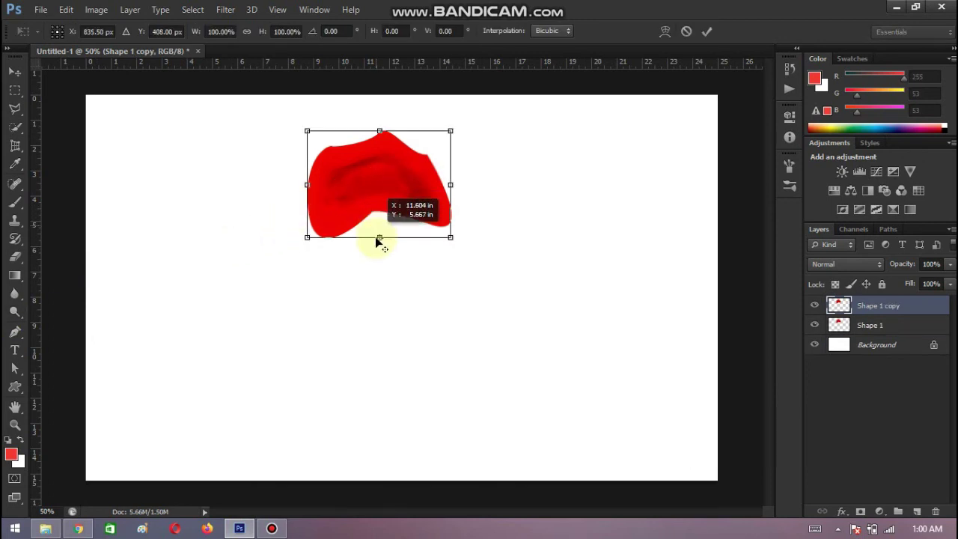
click(326, 30)
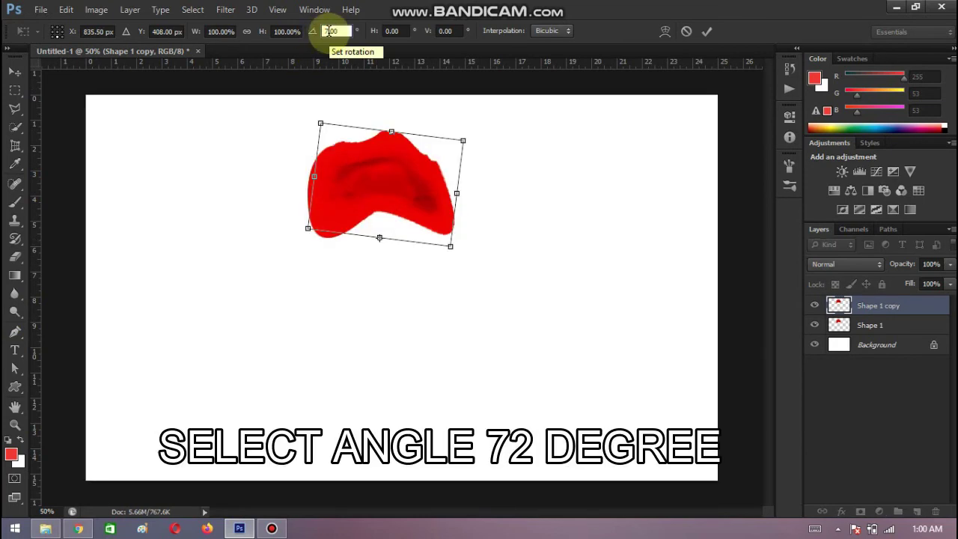
text(72)
key(Return)
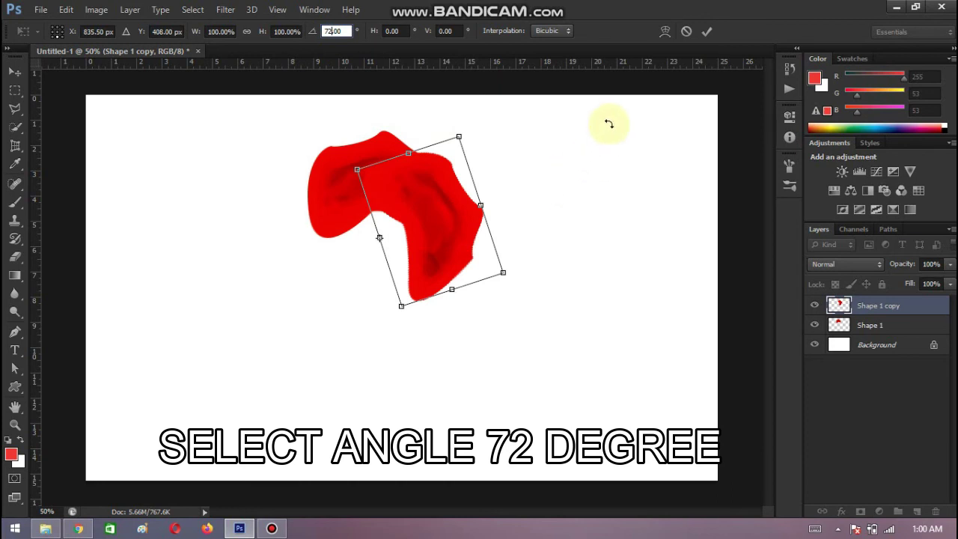
click(706, 31)
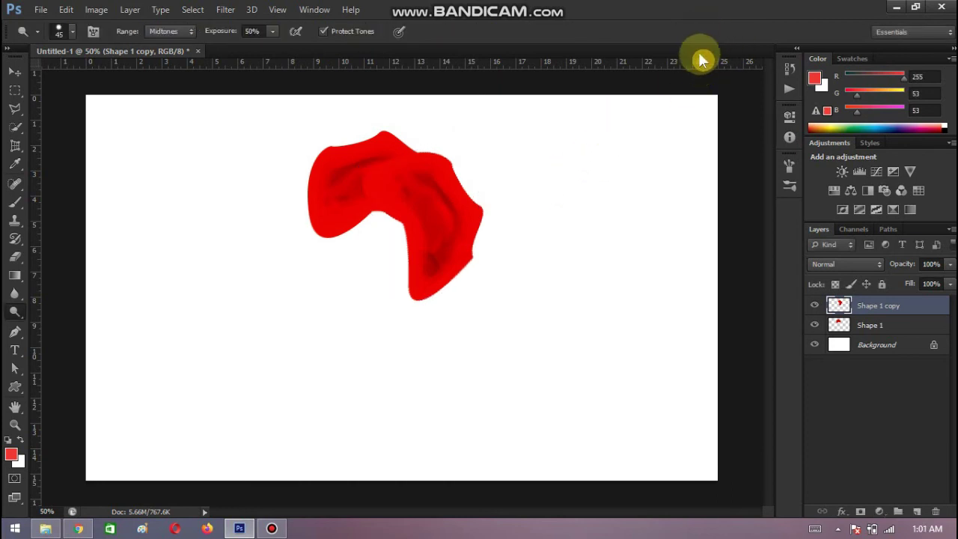
Repeat the duplicate-and-rotate twice more and select all petal layers down to Shape 1
key(ctrl+alt+shift+t)
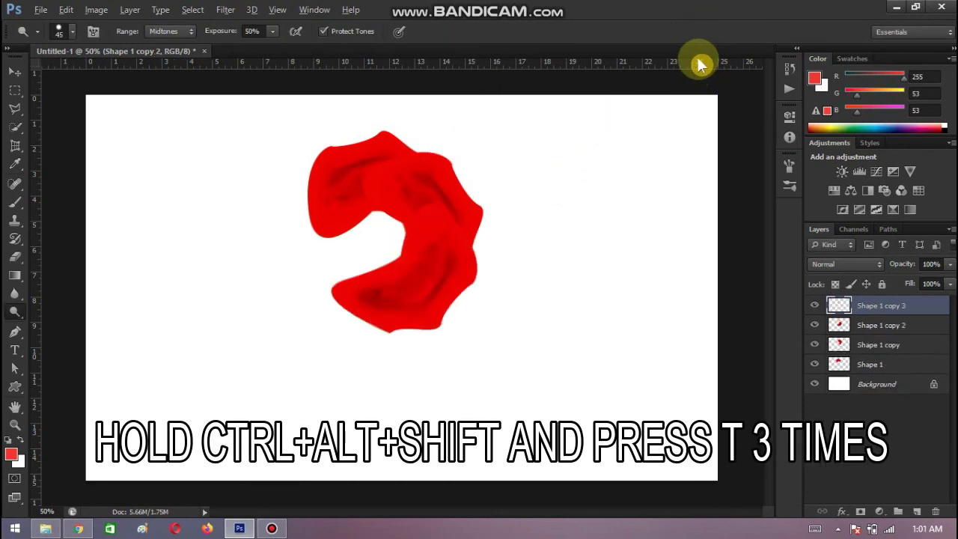
key(ctrl+alt+shift+t)
key(ctrl+alt+shift+t)
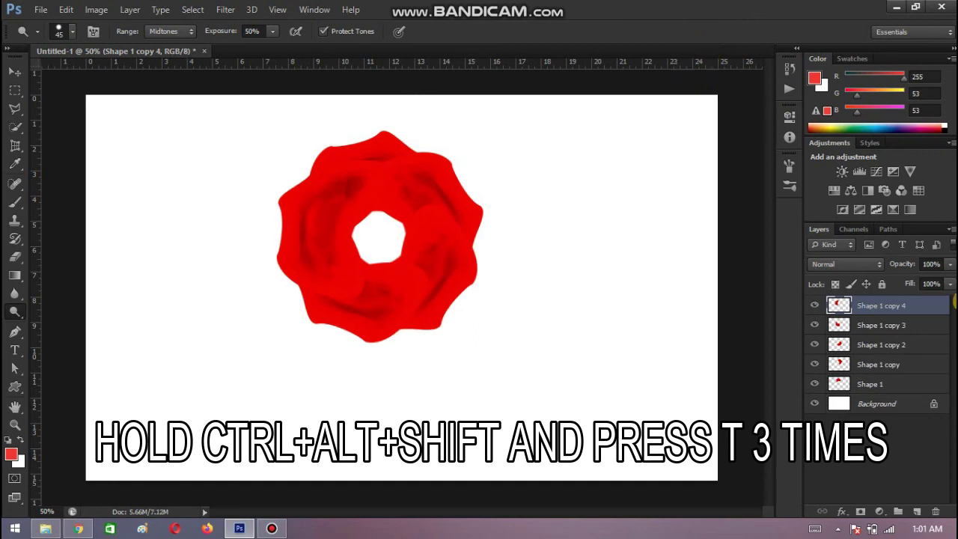
shift+click(876, 345)
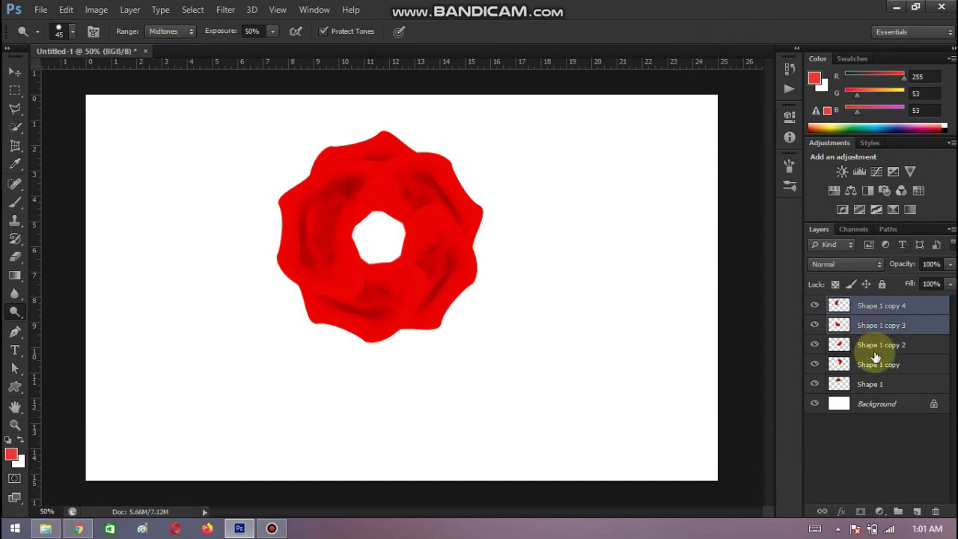
shift+click(867, 364)
shift+click(865, 384)
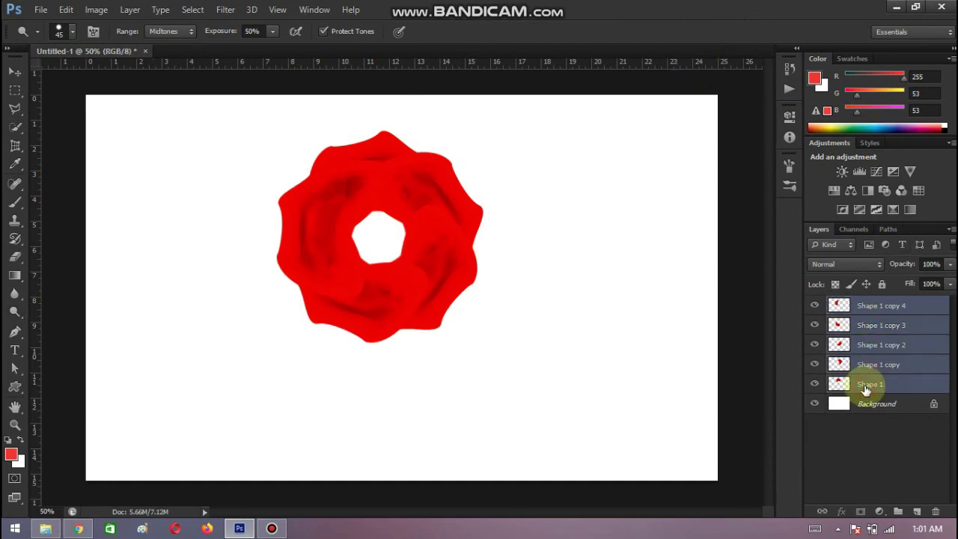
Merge the five petal layers into one and rotate the merged ring slightly
key(ctrl+t)
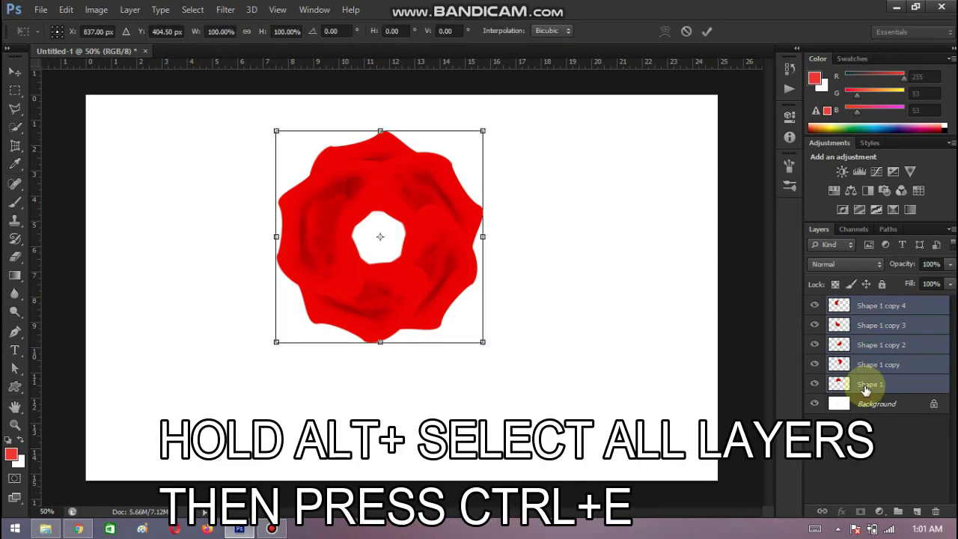
click(707, 32)
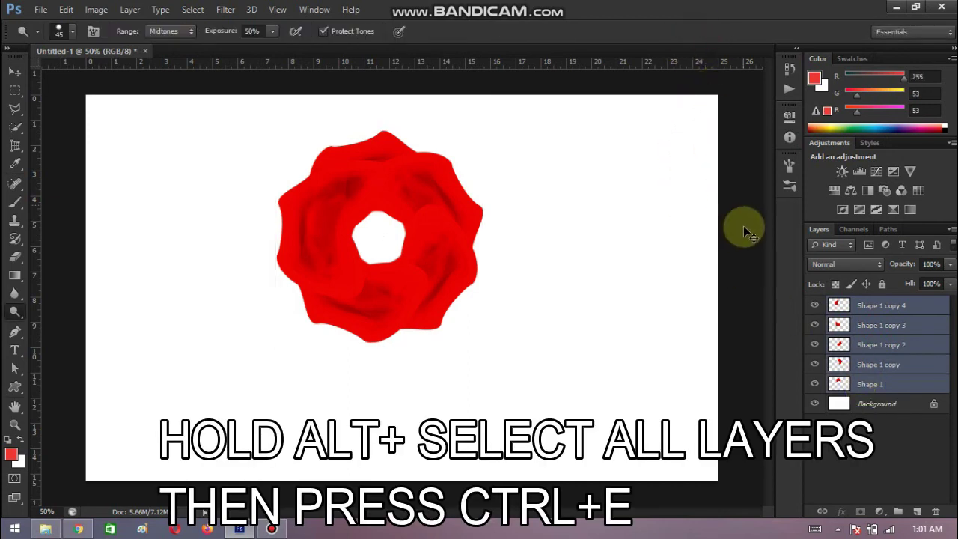
key(ctrl+e)
key(ctrl+t)
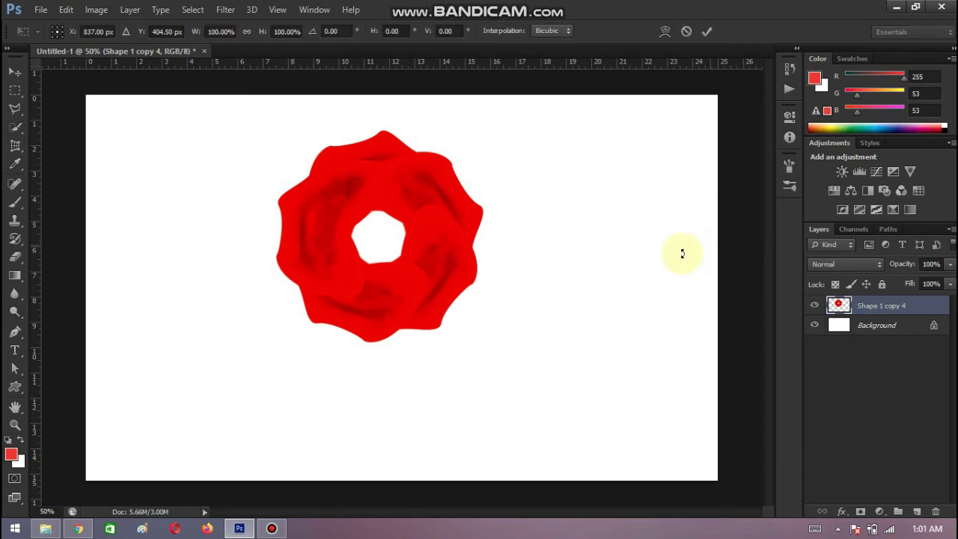
drag(682, 253, 499, 257)
Duplicate the ring, shrinking the copy and rotating it to offset its petals
key(Return)
key(ctrl+j)
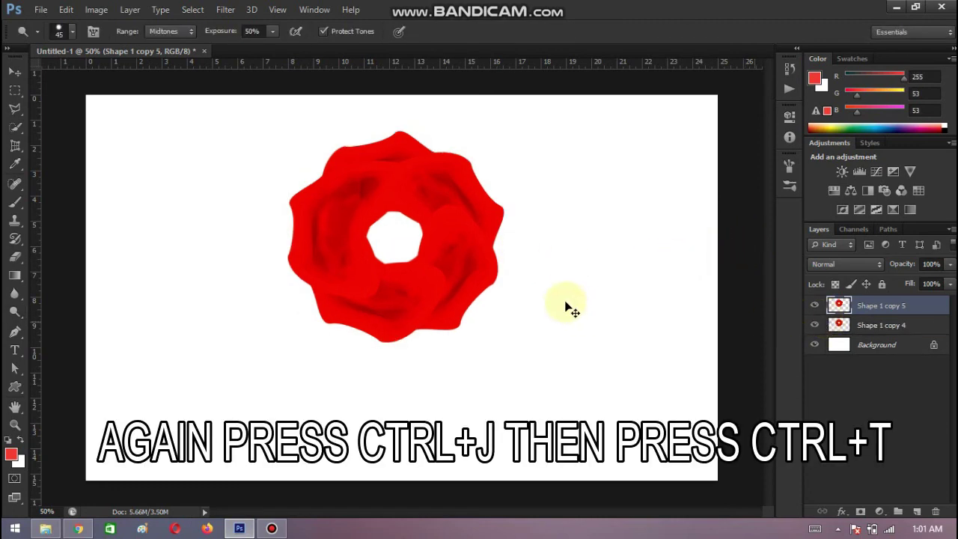
key(ctrl+t)
drag(505, 237, 448, 238)
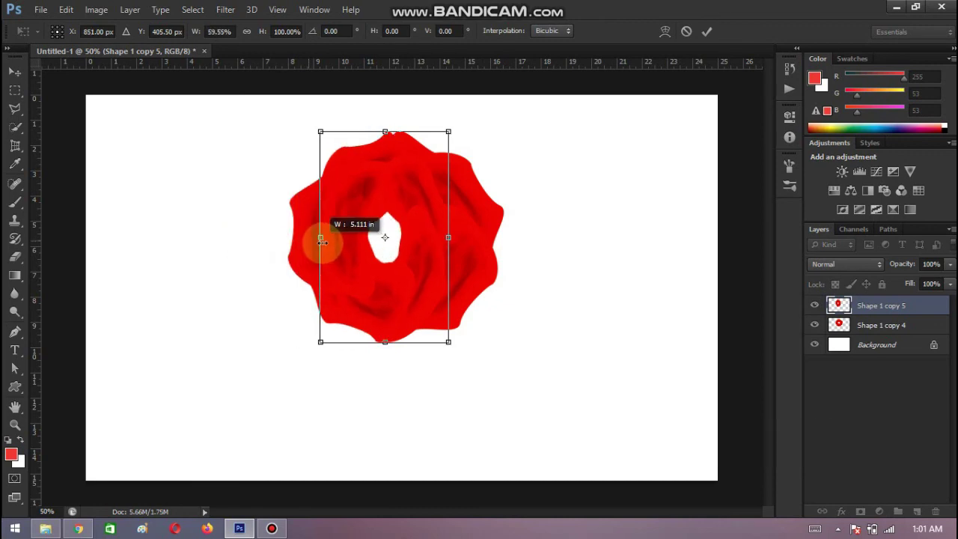
drag(286, 239, 335, 237)
drag(392, 131, 394, 157)
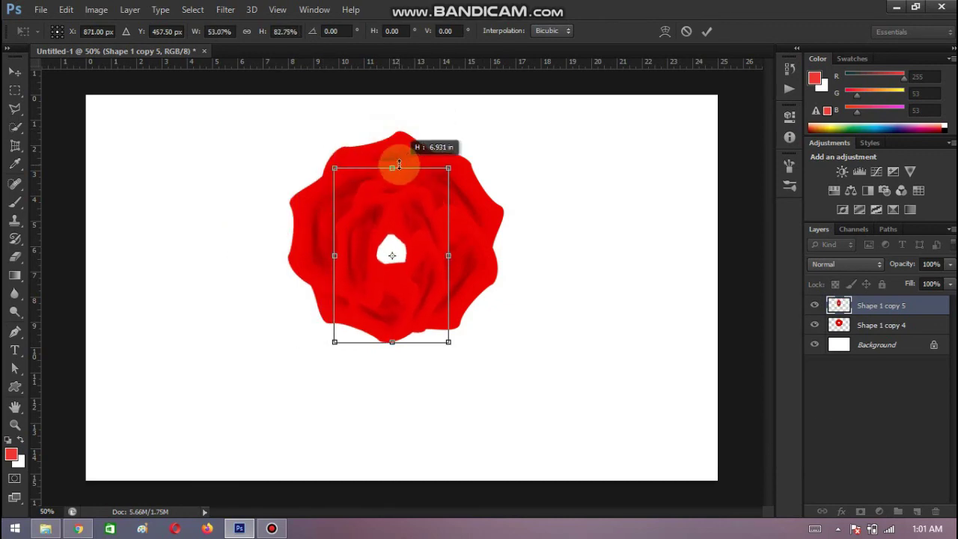
drag(391, 338, 392, 303)
drag(481, 336, 387, 337)
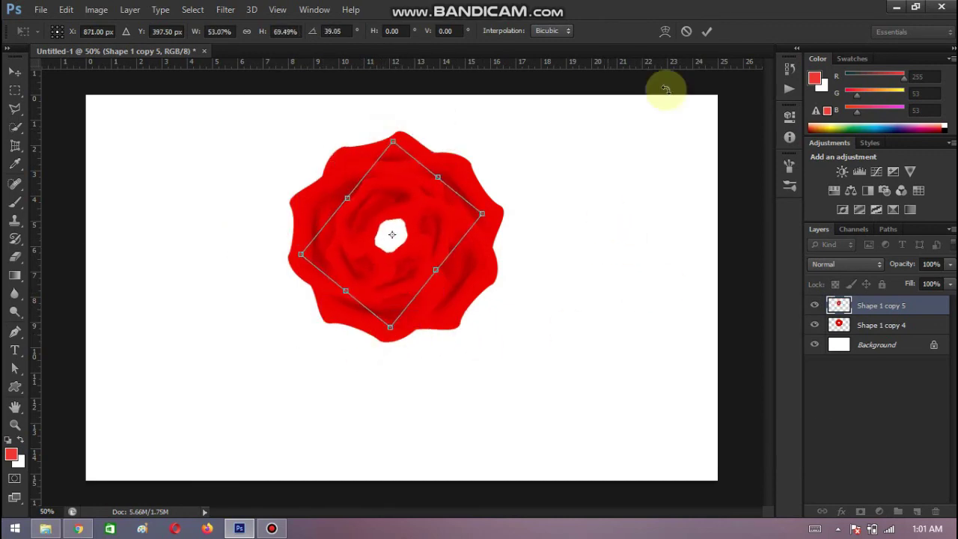
click(706, 31)
Add another ring copy scaled to about 60% and rotated
key(ctrl+j)
key(ctrl+t)
drag(395, 164, 417, 188)
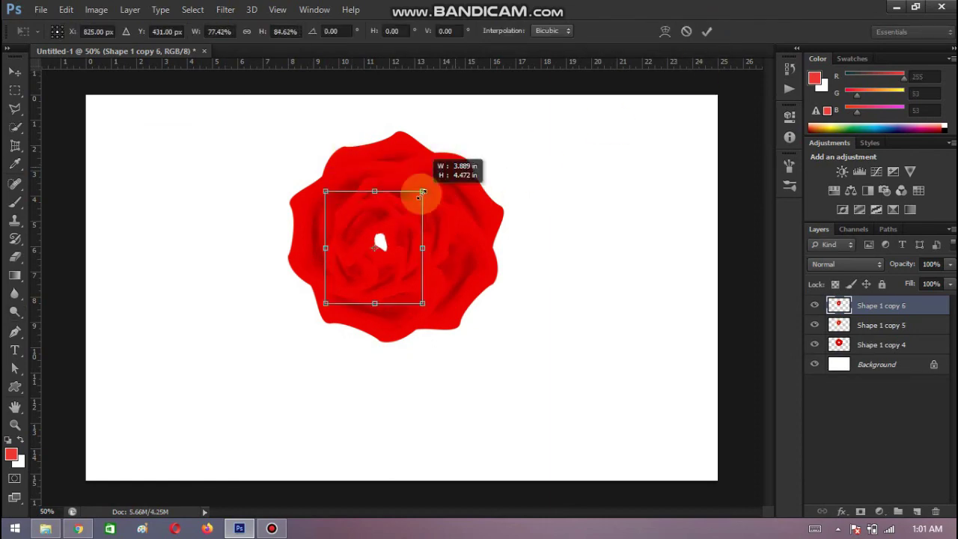
drag(324, 303, 349, 274)
drag(423, 236, 421, 236)
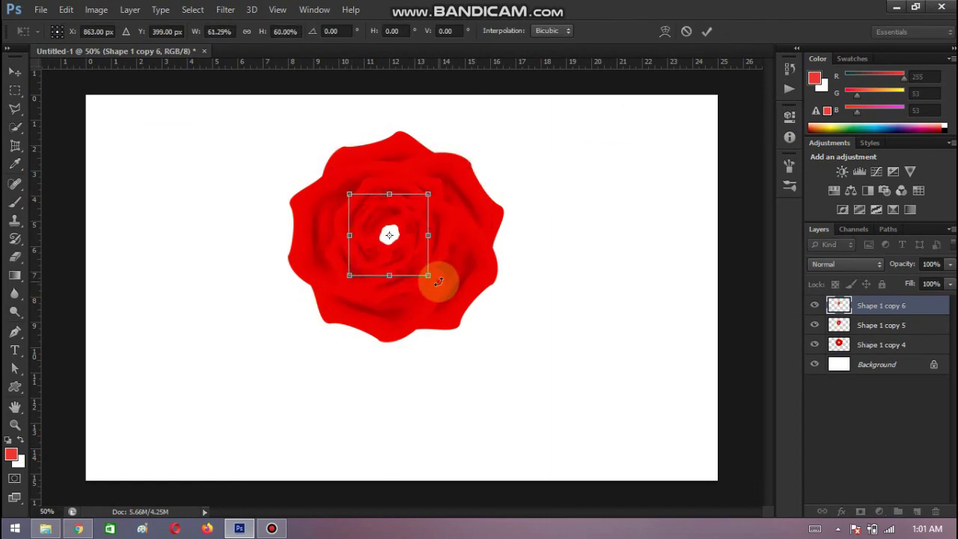
drag(438, 278, 417, 317)
click(706, 30)
Add a tiny rotated centre ring copy
key(ctrl+j)
key(o)
key(ctrl+t)
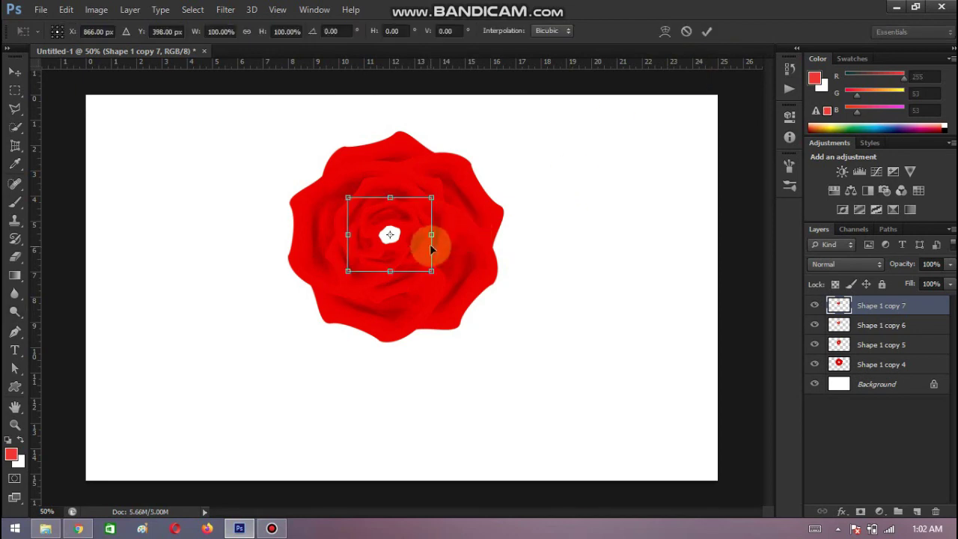
drag(438, 234, 415, 234)
drag(348, 234, 360, 234)
drag(389, 197, 388, 207)
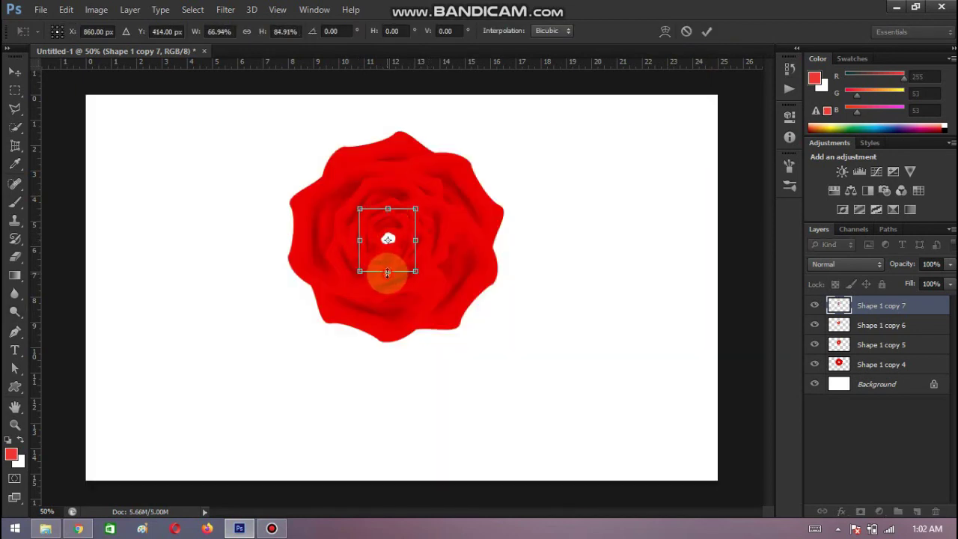
drag(421, 268, 441, 279)
click(707, 31)
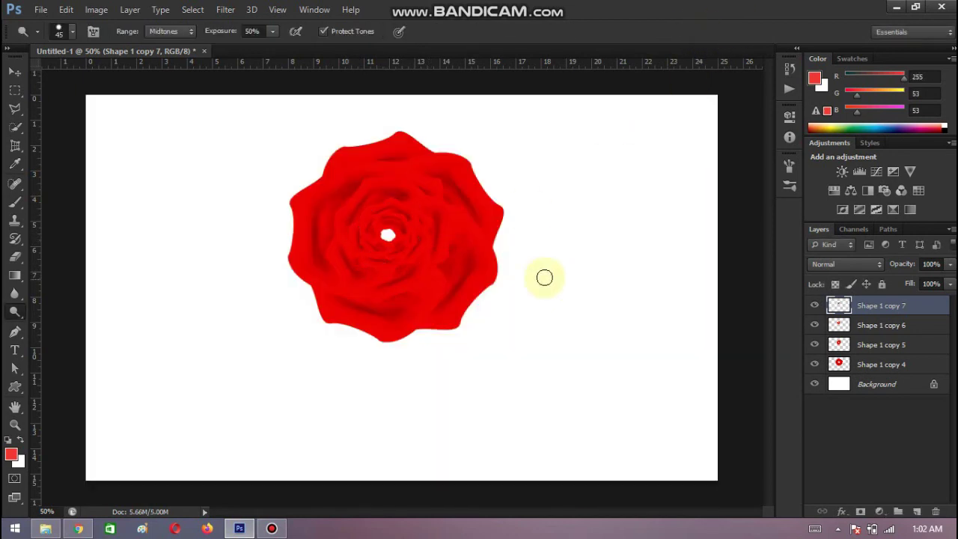
Add two more rotated and shifted centre copies to close the centre hole
key(ctrl+j)
key(ctrl+t)
mouse_move(400, 276)
mouse_down()
mouse_move(391, 278)
mouse_move(397, 235)
mouse_move(352, 222)
mouse_move(385, 231)
mouse_up()
click(706, 31)
key(ctrl+j)
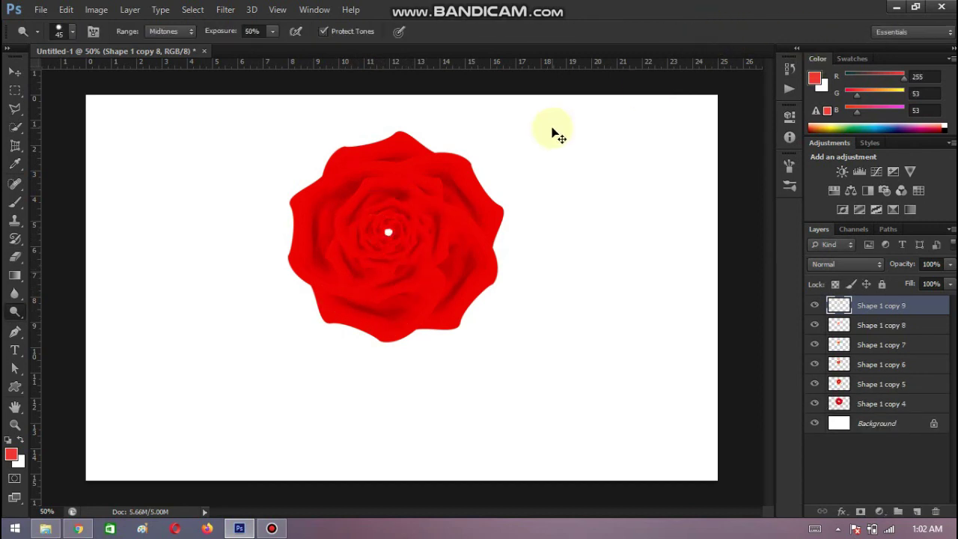
key(ctrl+t)
drag(387, 217, 395, 222)
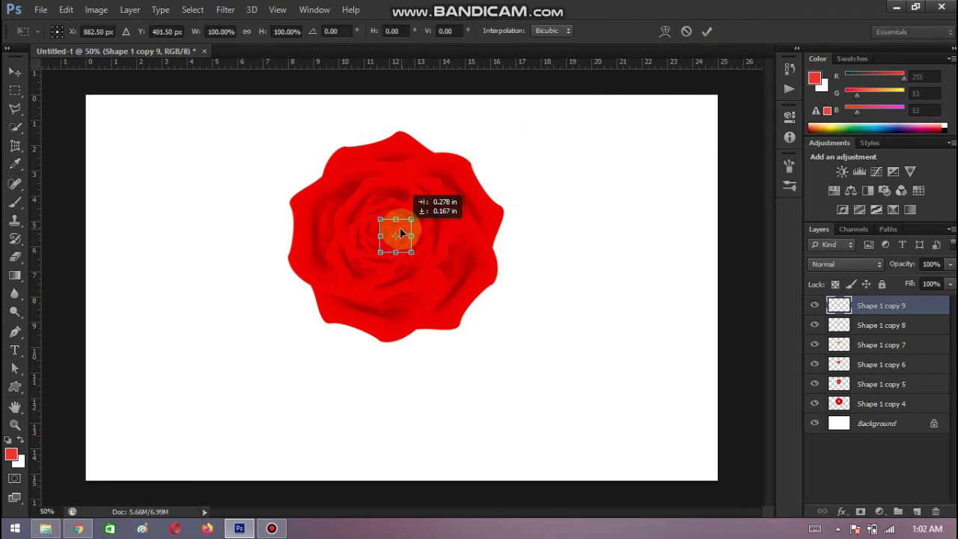
click(706, 31)
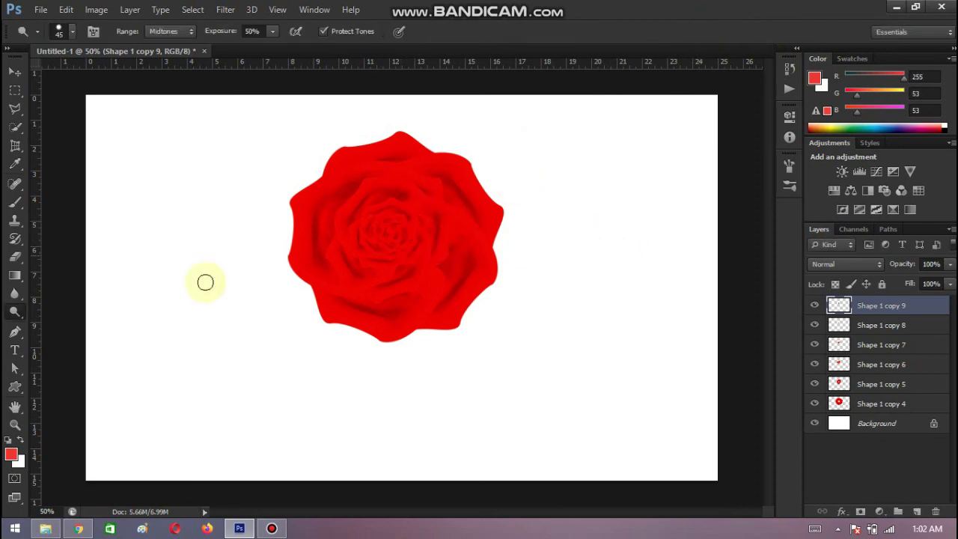
Browse the Pen and Dodge tool flyouts without changing the rose
click(15, 329)
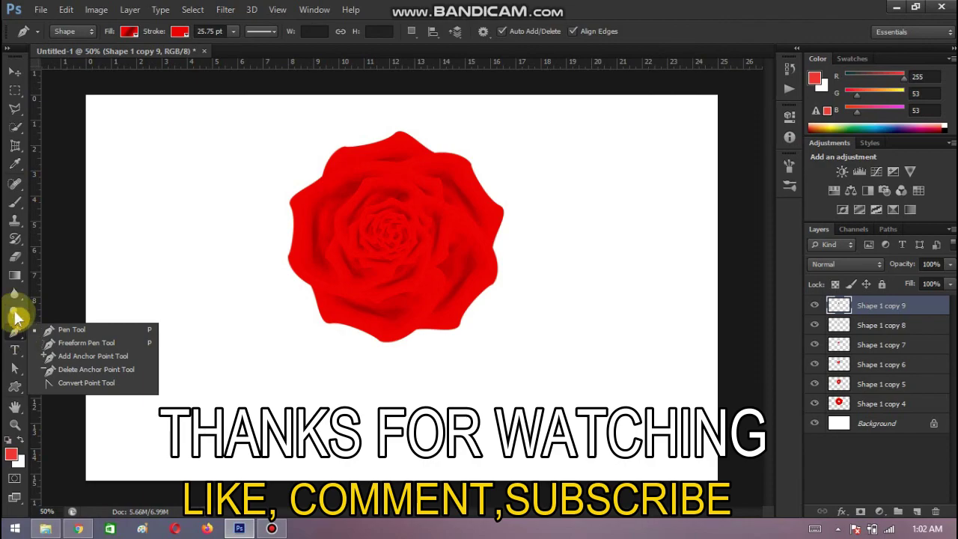
click(15, 313)
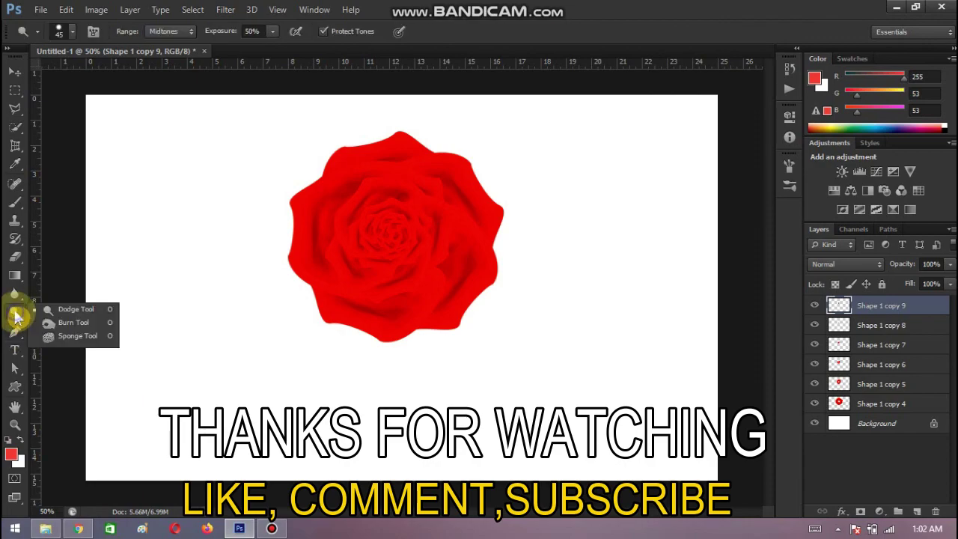
click(64, 310)
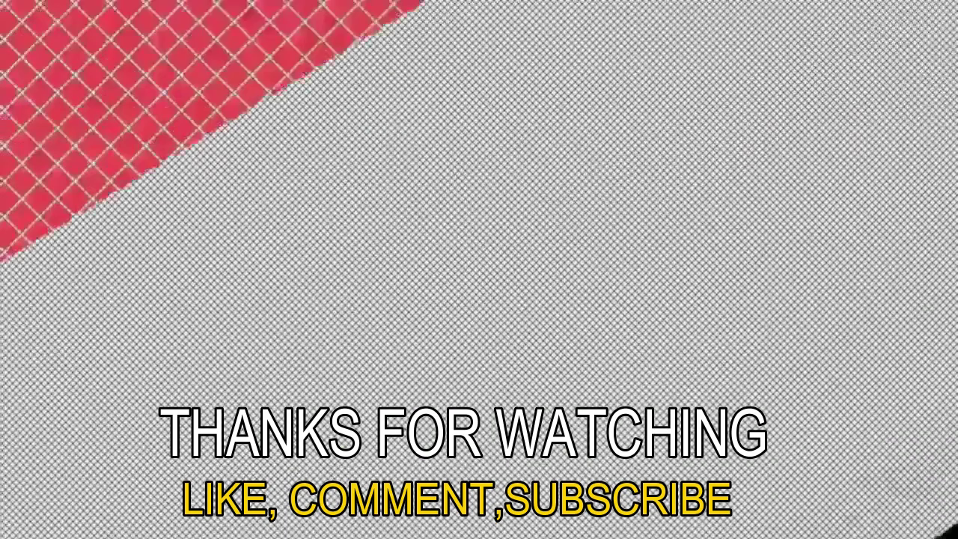